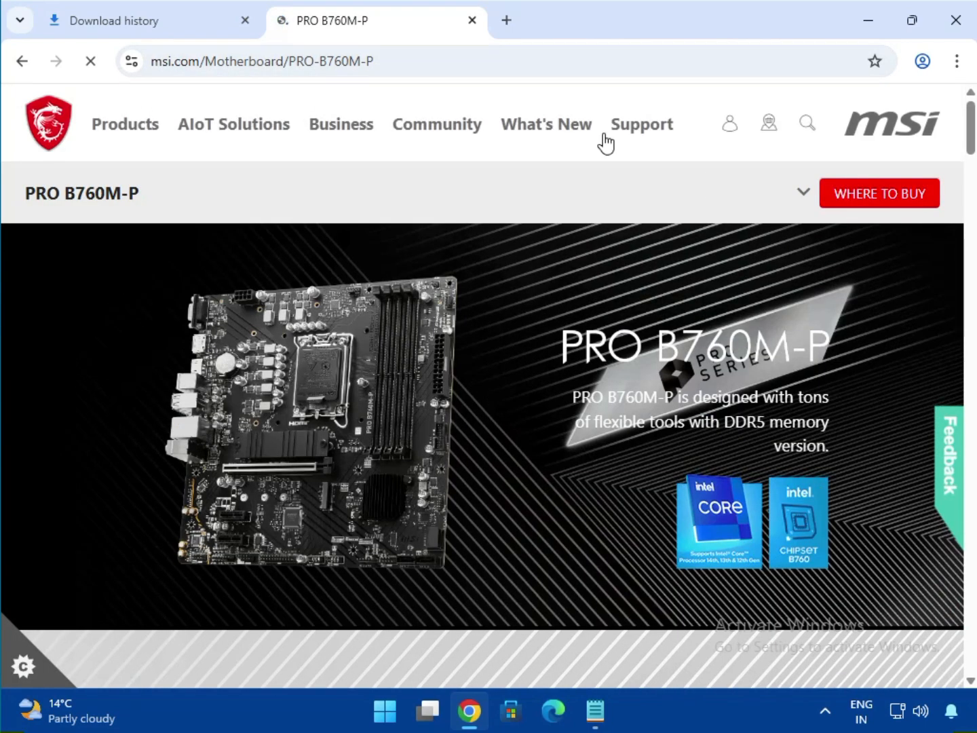
Open the support page of the PRO B760M-P motherboard and dismiss the EZ PC Builder chat message
left_click(801, 194)
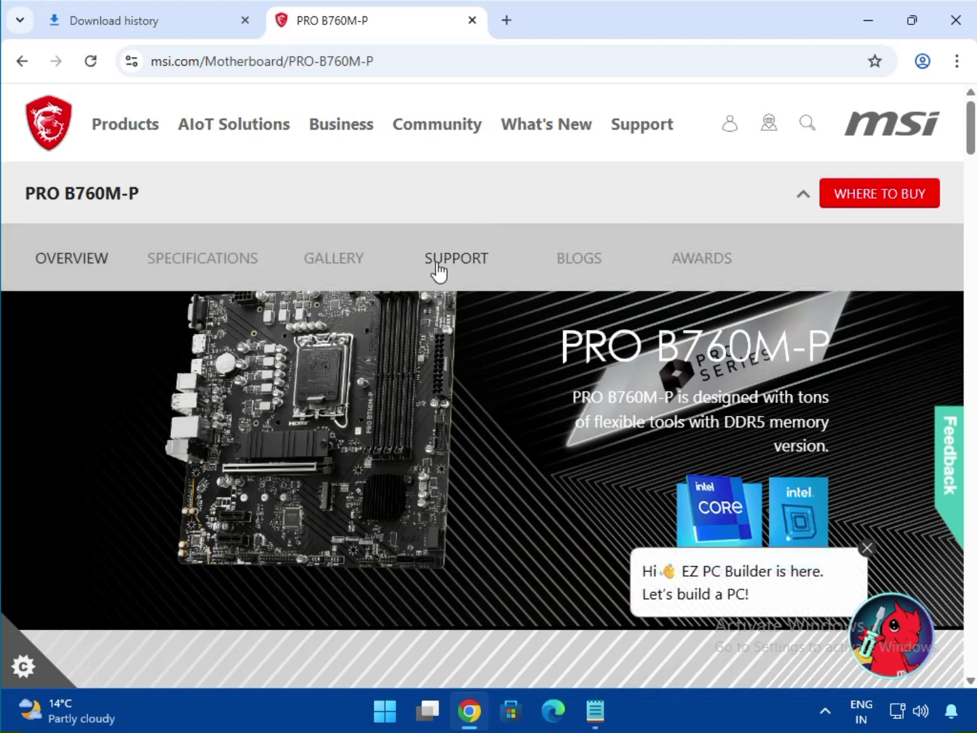
left_click(437, 266)
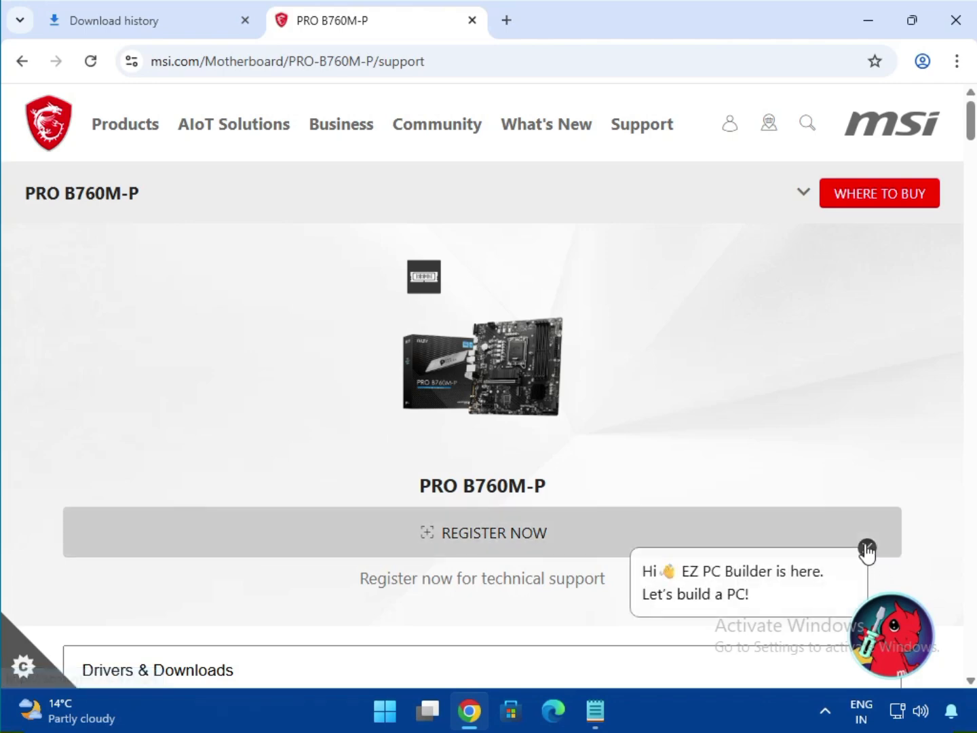
left_click(866, 548)
scroll(614, 449, "down", 4)
scroll(500, 395, "up", 4)
scroll(500, 395, "down", 3)
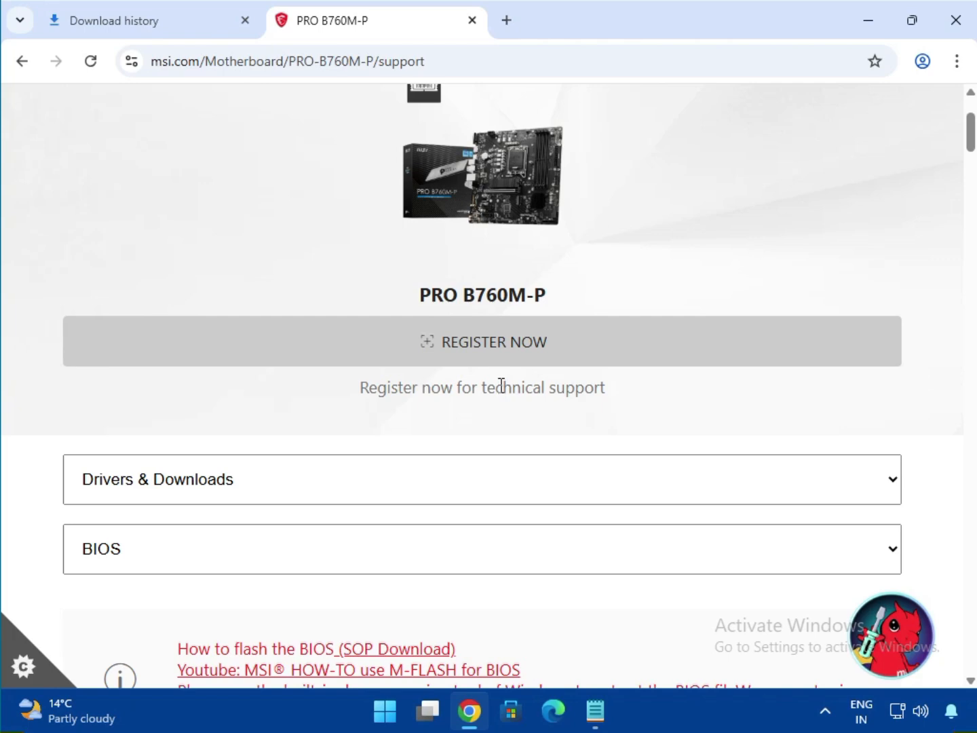
Choose Drivers & Downloads and set the download category to Driver
left_click(221, 492)
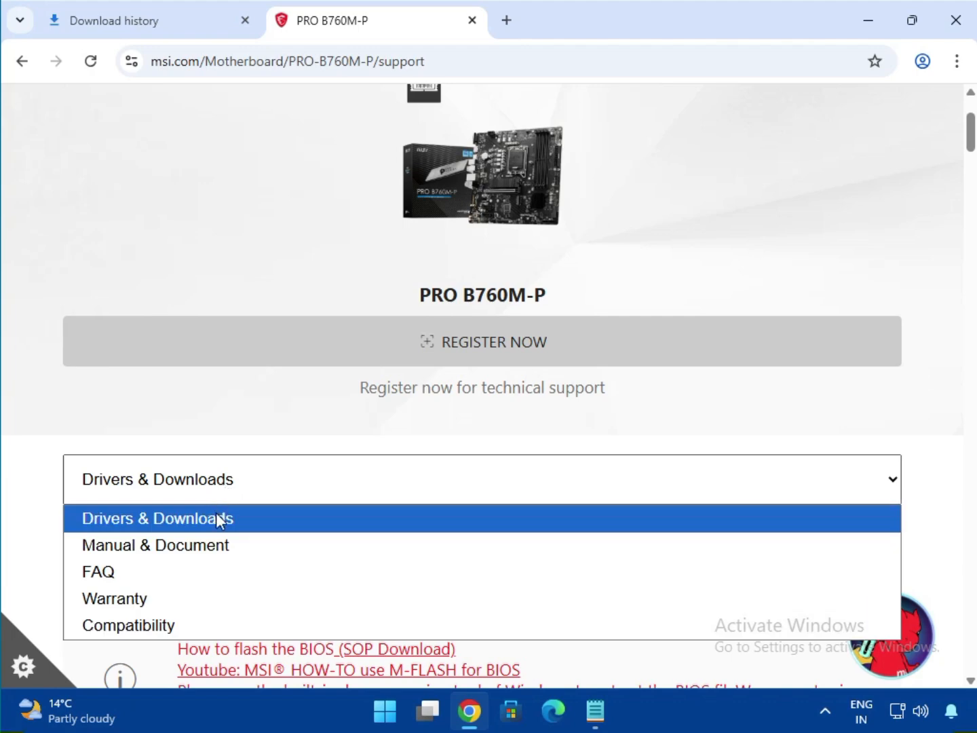
left_click(216, 517)
scroll(293, 536, "down", 2)
left_click(201, 370)
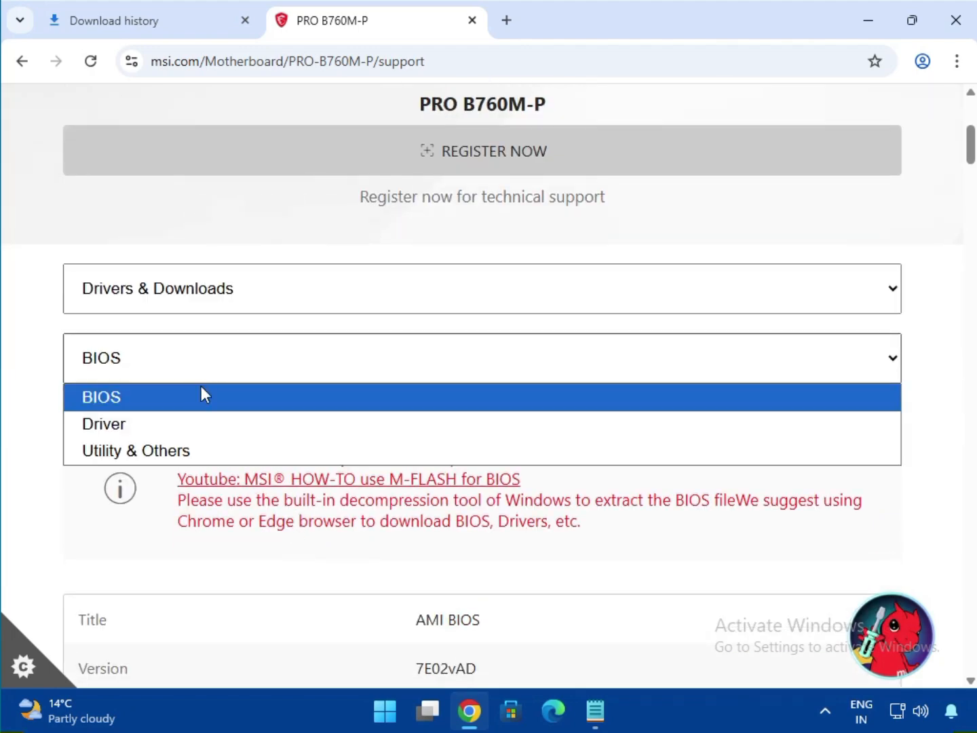
left_click(201, 428)
scroll(319, 445, "down", 2)
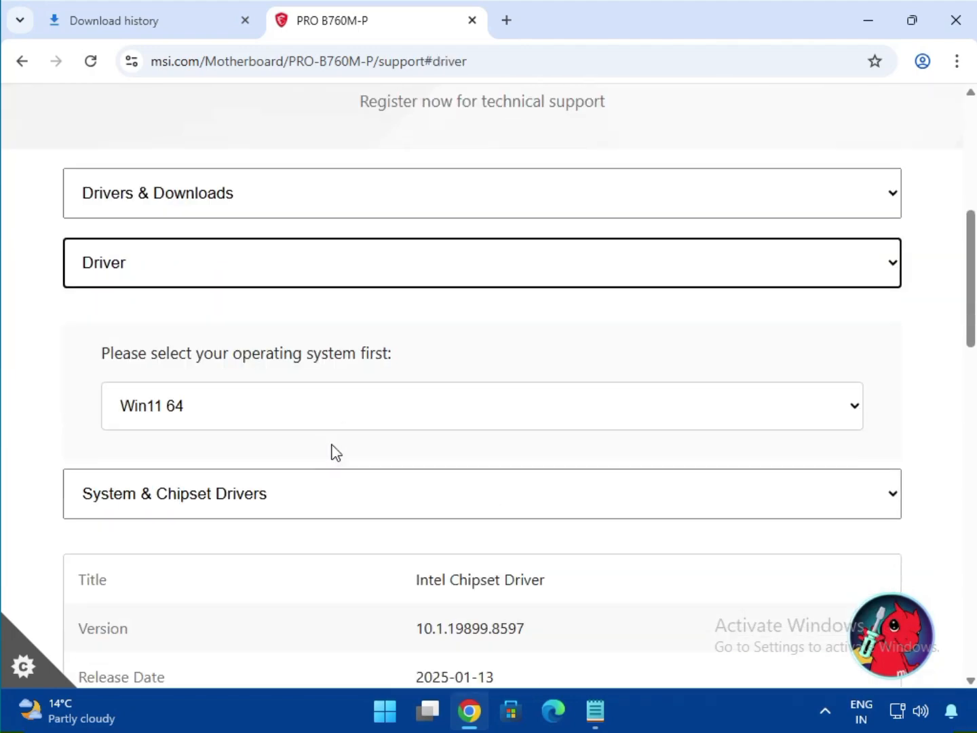
Choose Win11 64 as the operating system and download the Intel Chipset Driver from System & Chipset Drivers
left_click(290, 414)
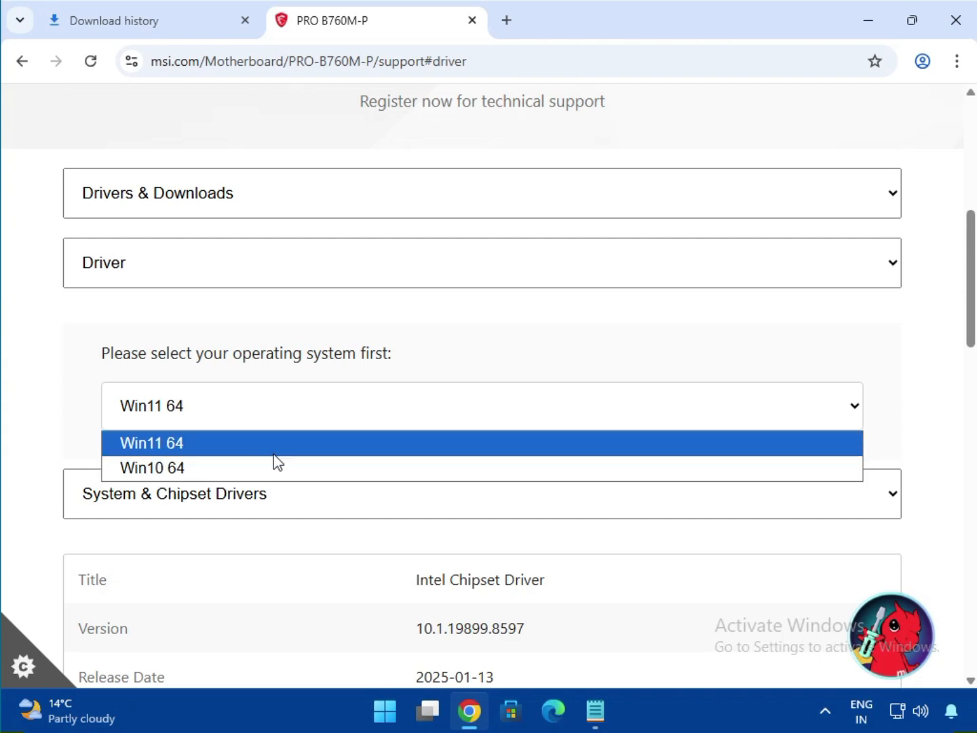
left_click(346, 451)
scroll(346, 451, "down", 1)
left_click(265, 418)
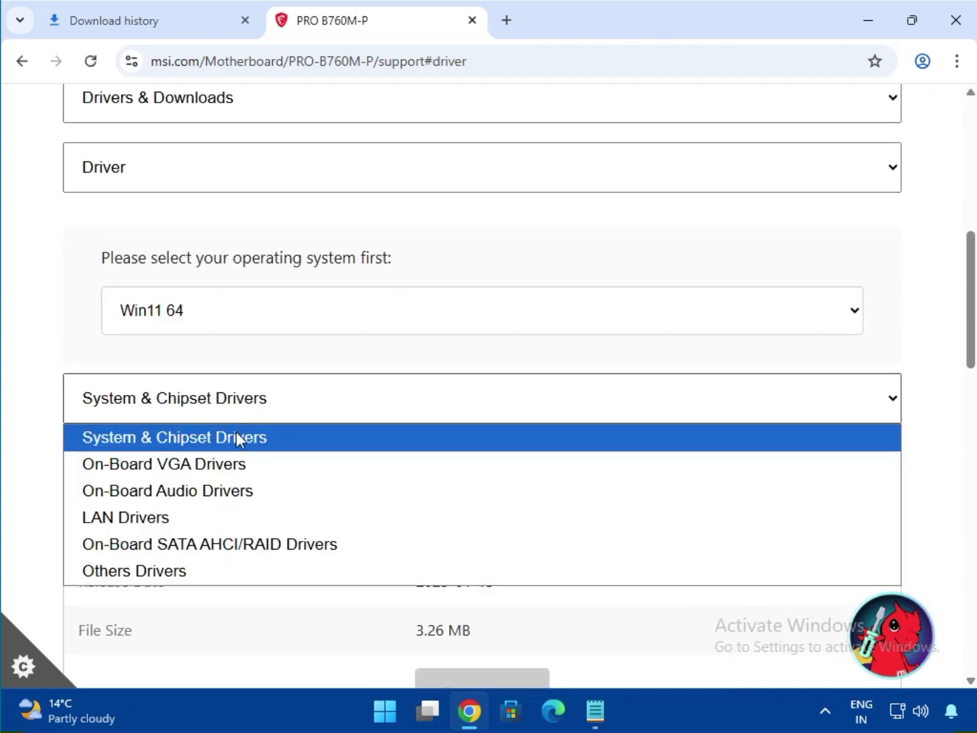
left_click(236, 437)
left_click_drag(433, 479, 578, 516)
scroll(571, 522, "down", 4)
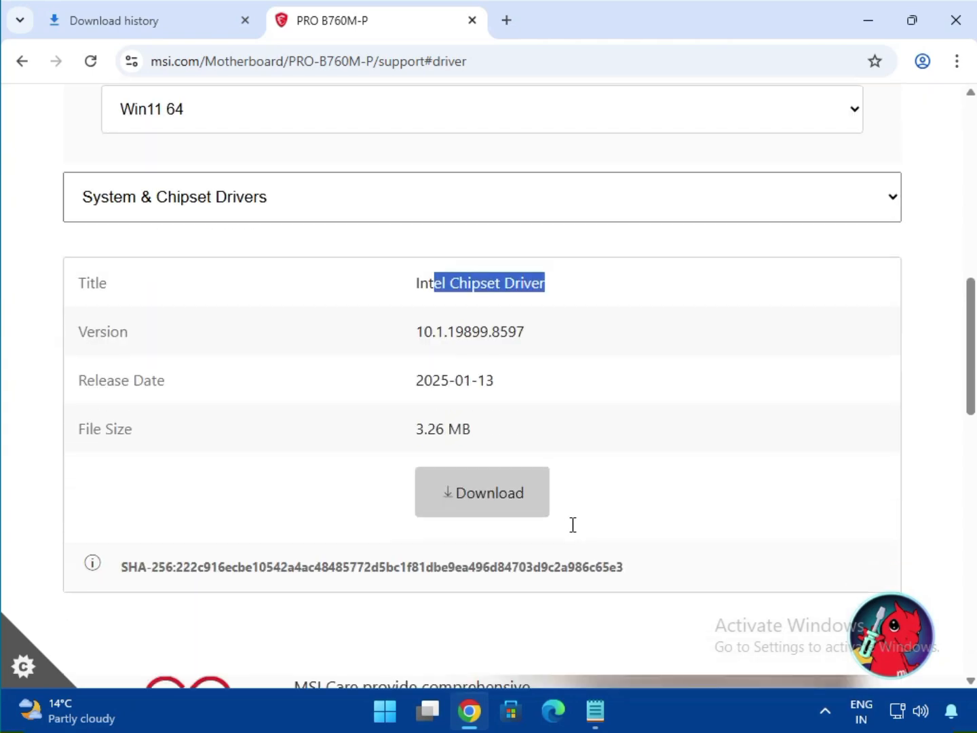
left_click(466, 434)
scroll(466, 431, "down", 3)
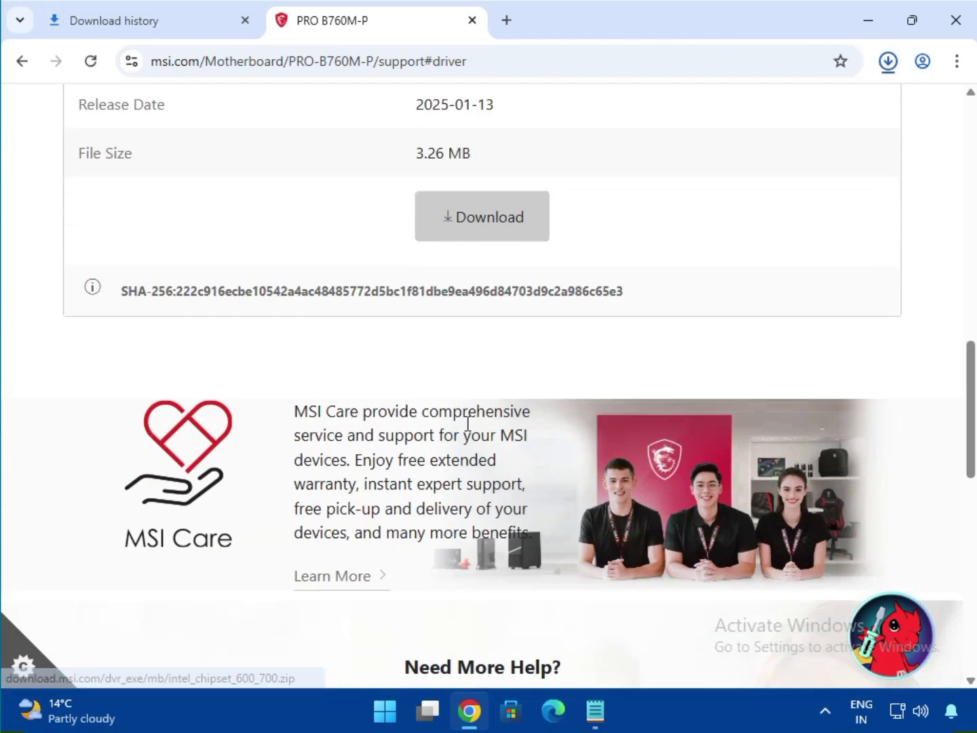
Switch the driver category to On-Board VGA Drivers and download Intel SVGA Drivers
scroll(312, 399, "up", 6)
left_click(203, 330)
left_click(353, 369)
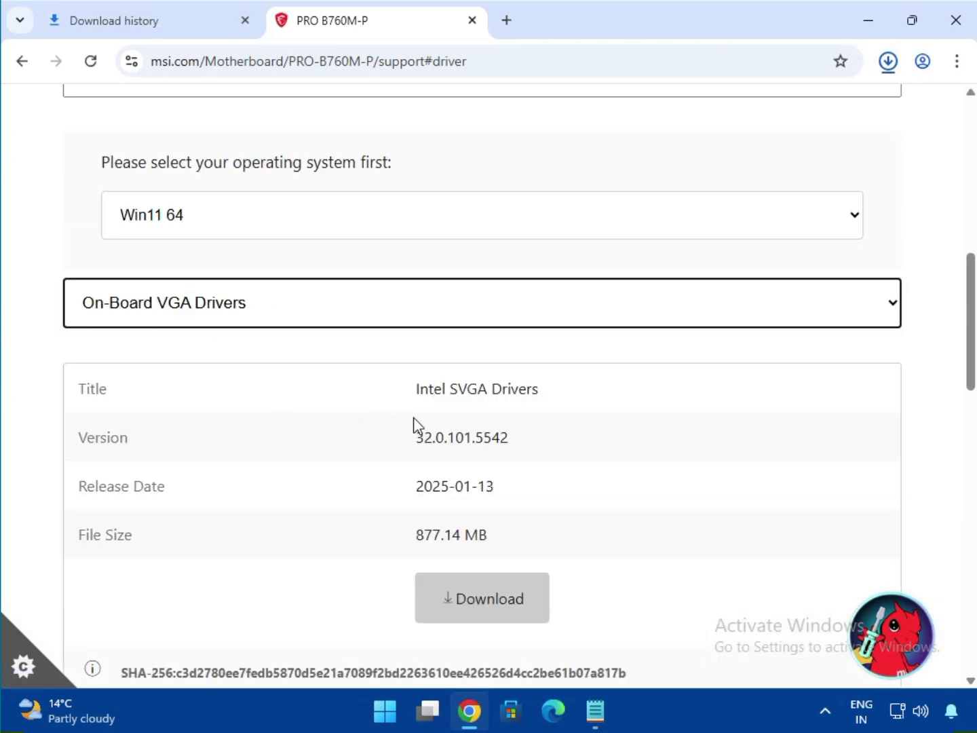
left_click_drag(449, 389, 583, 420)
left_click(501, 589)
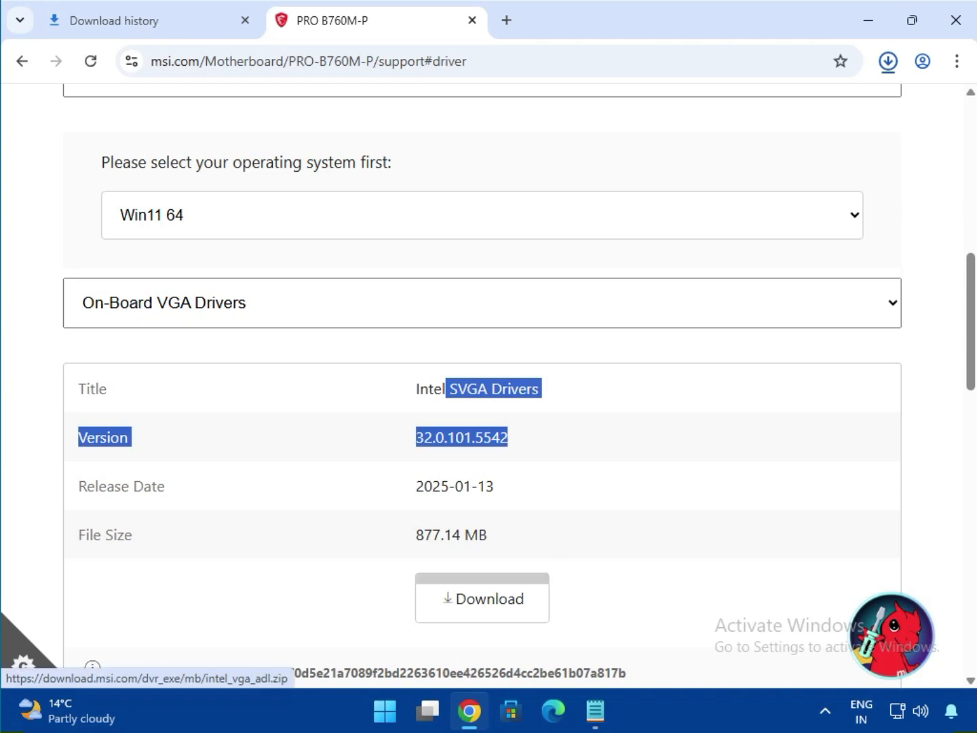
Switch the driver category to On-Board Audio Drivers and download the Realtek HD Universal Driver
left_click(247, 323)
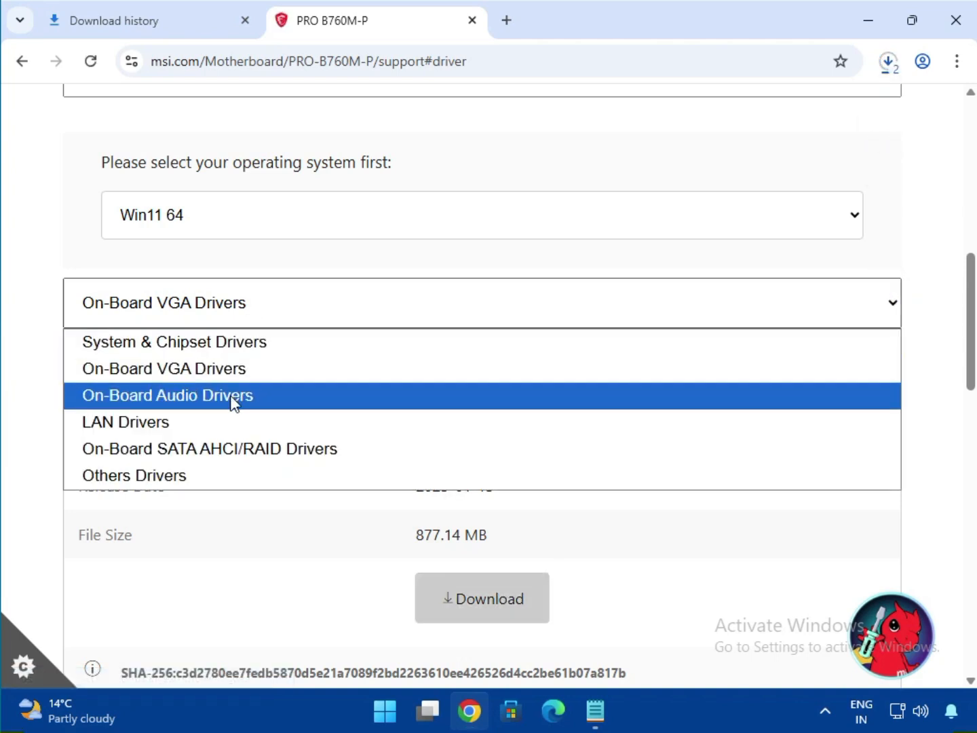
left_click(234, 400)
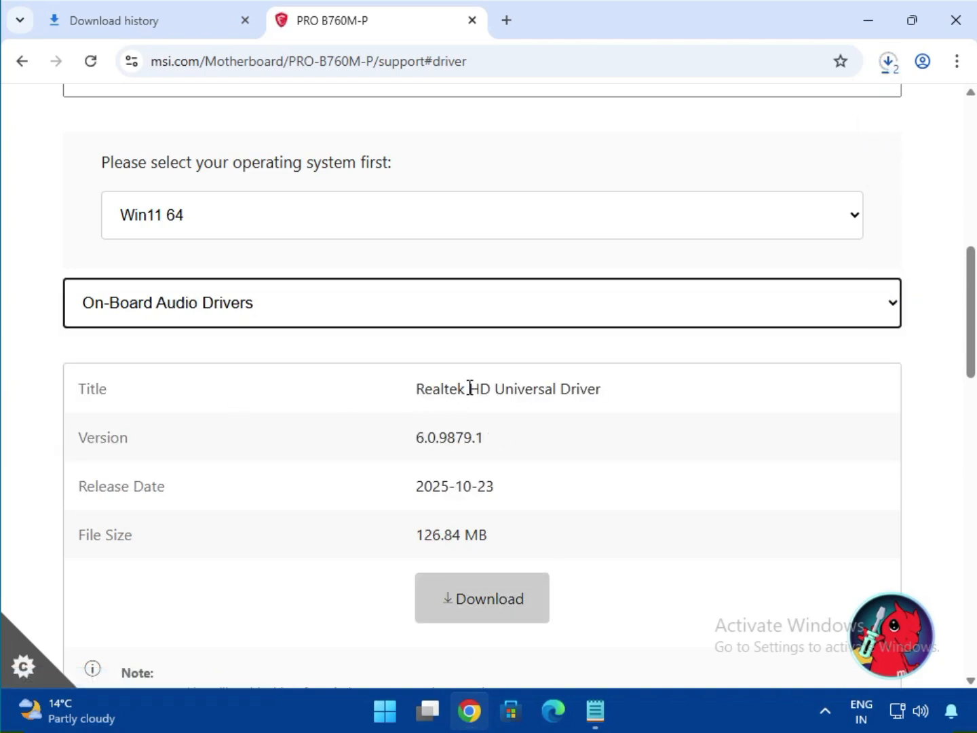
left_click_drag(469, 388, 639, 424)
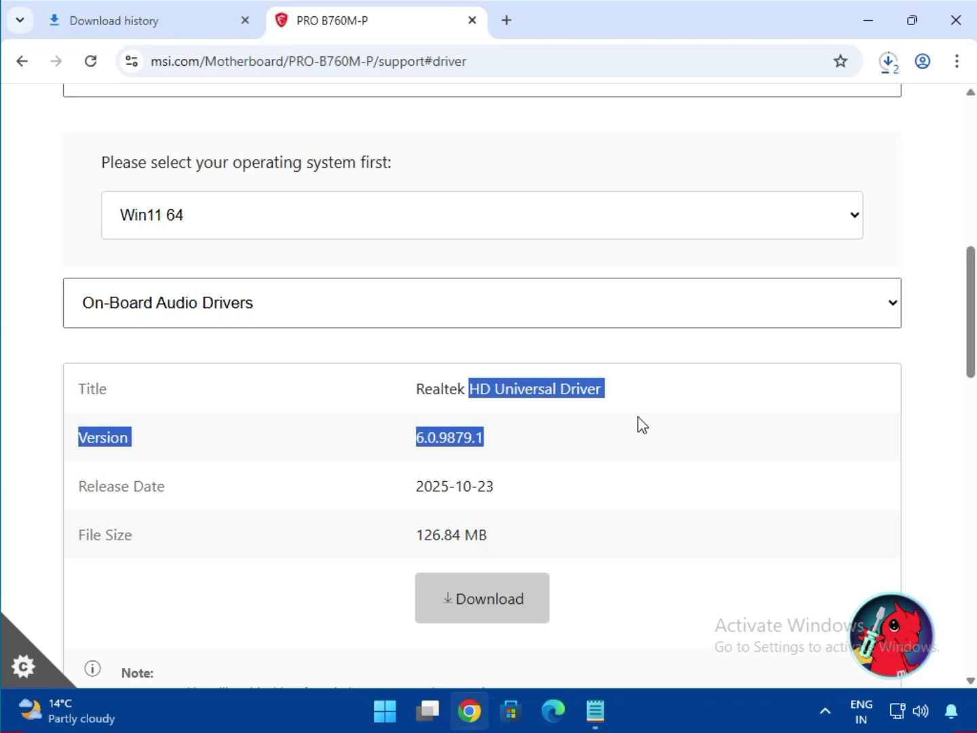
Switch the driver category to LAN Drivers and download Realtek PCI-E Ethernet Drivers
left_click(207, 318)
left_click(221, 425)
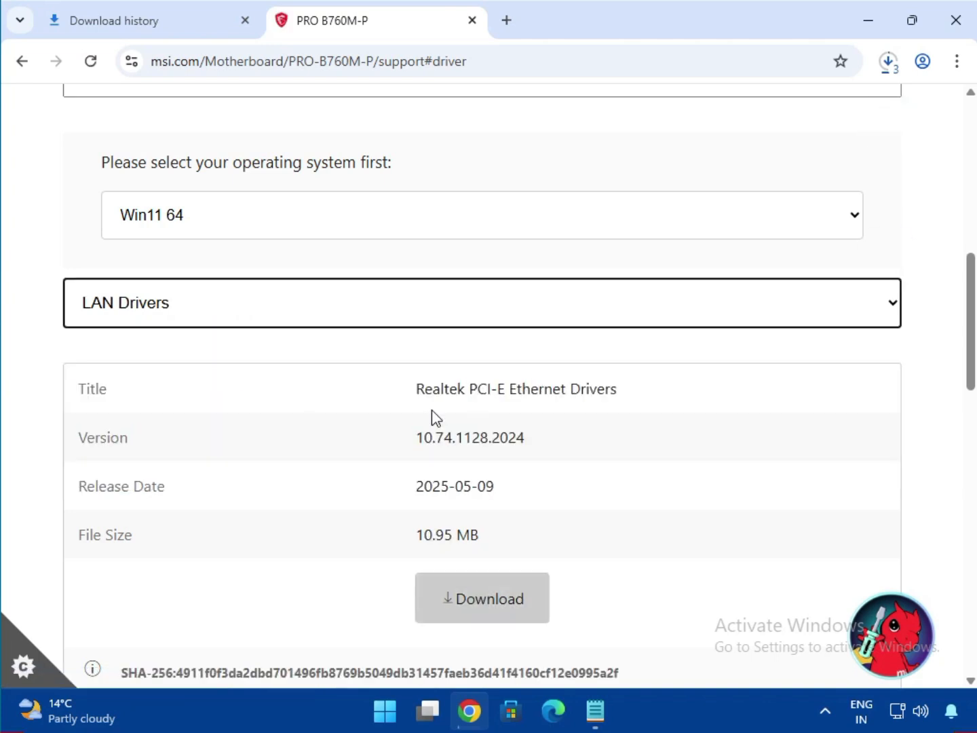
left_click_drag(493, 388, 690, 408)
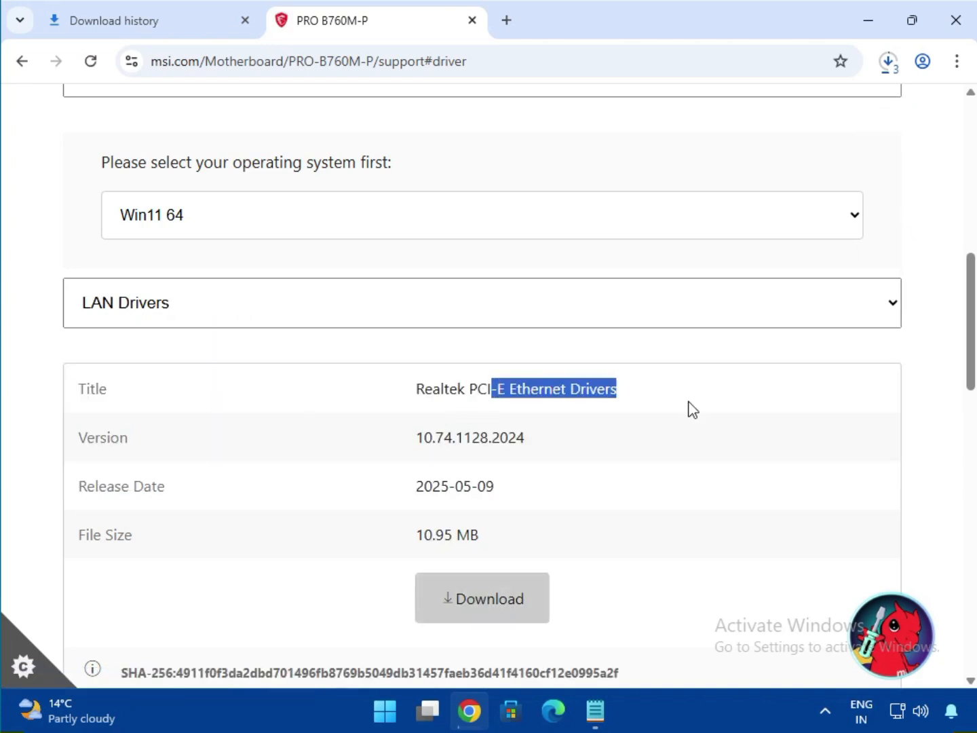
left_click(519, 604)
scroll(571, 469, "down", 5)
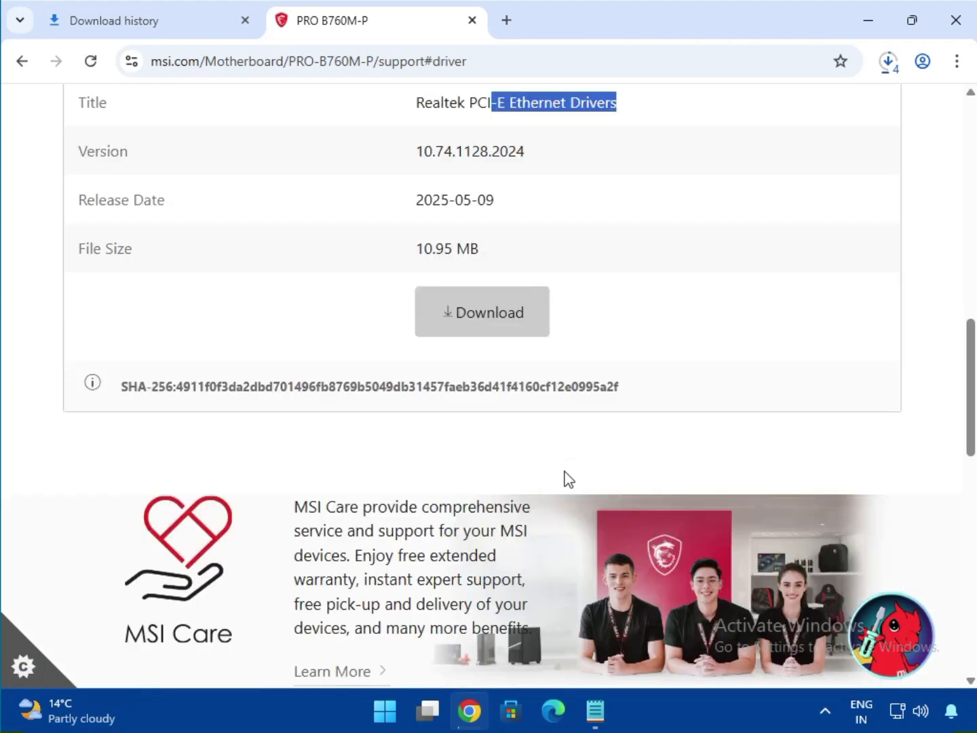
scroll(566, 471, "up", 4)
Open the full download history and show bt_drivers (3).zip in its folder
left_click(888, 61)
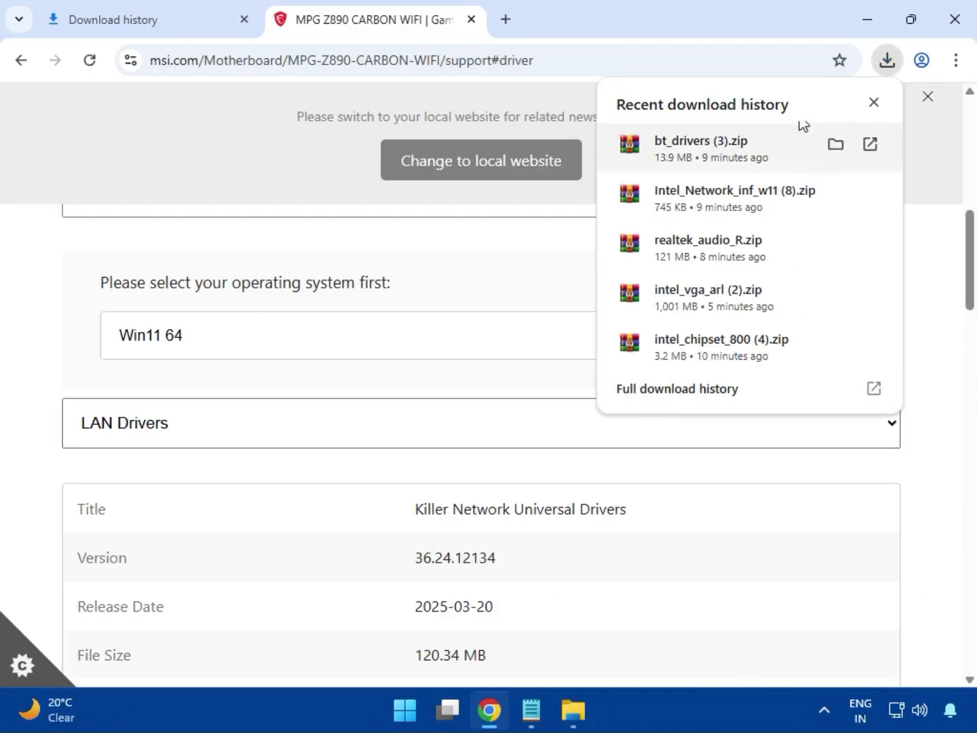
left_click(656, 402)
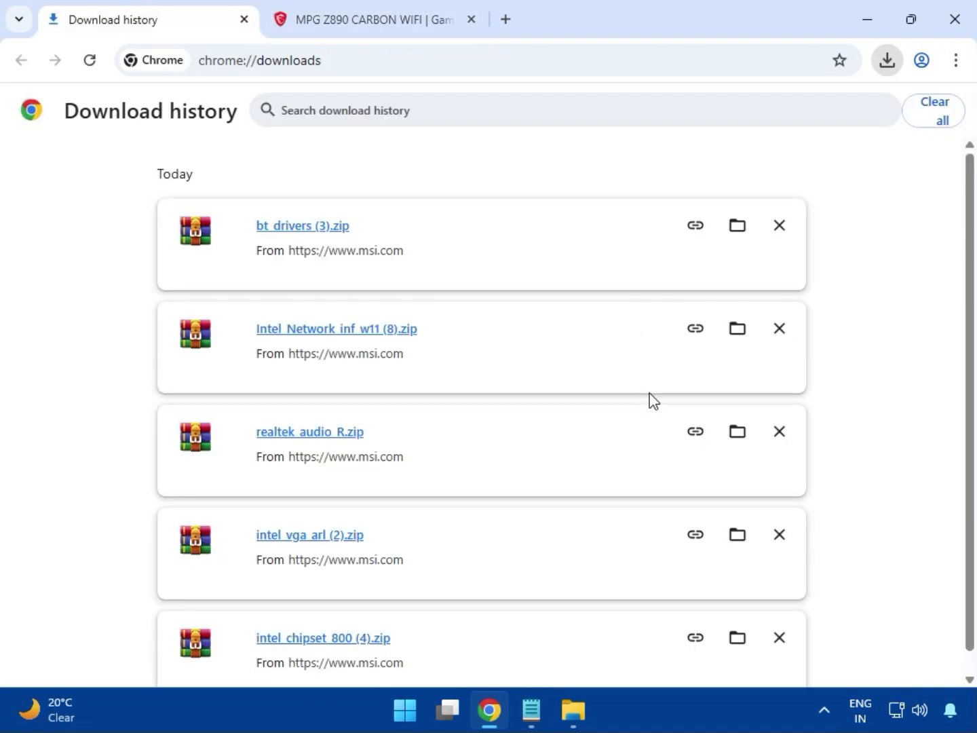
left_click(733, 228)
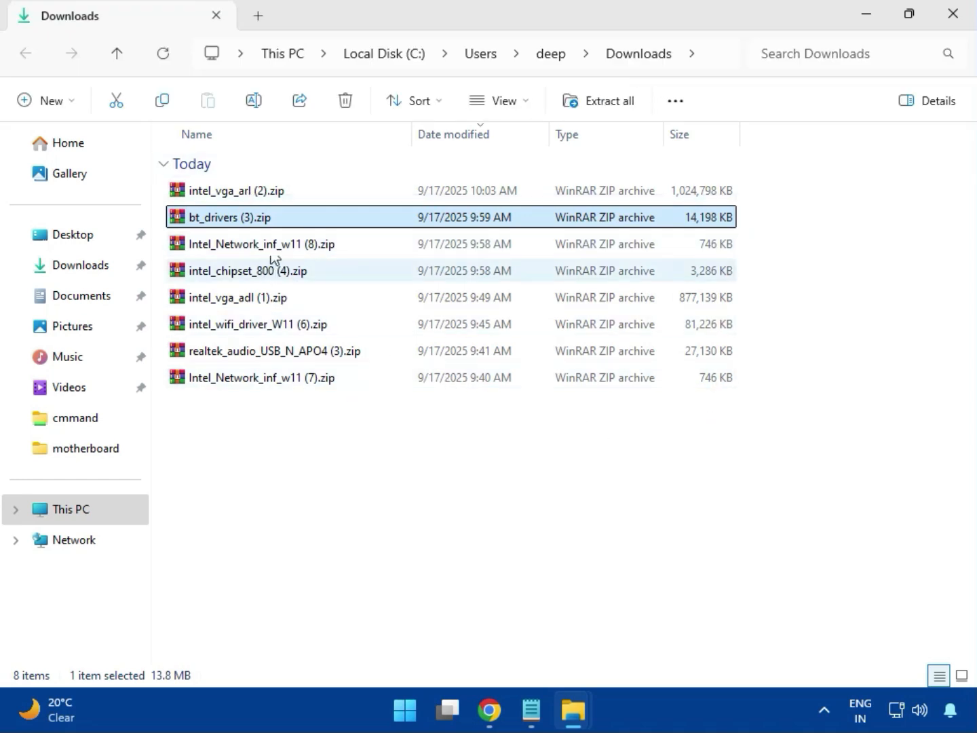
Open intel_vga_arl (2).zip, dismiss the WinRAR license notice, and run Installer.exe from the Intel VGA Driver_32.0.101.6629 folder
left_click(273, 200)
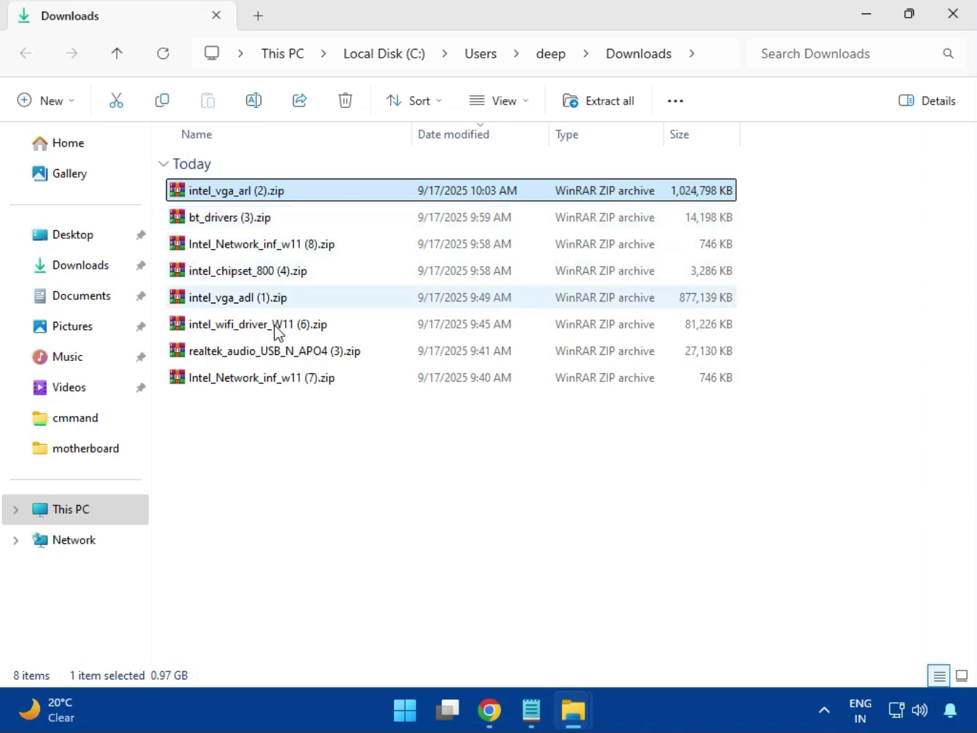
double_click(266, 193)
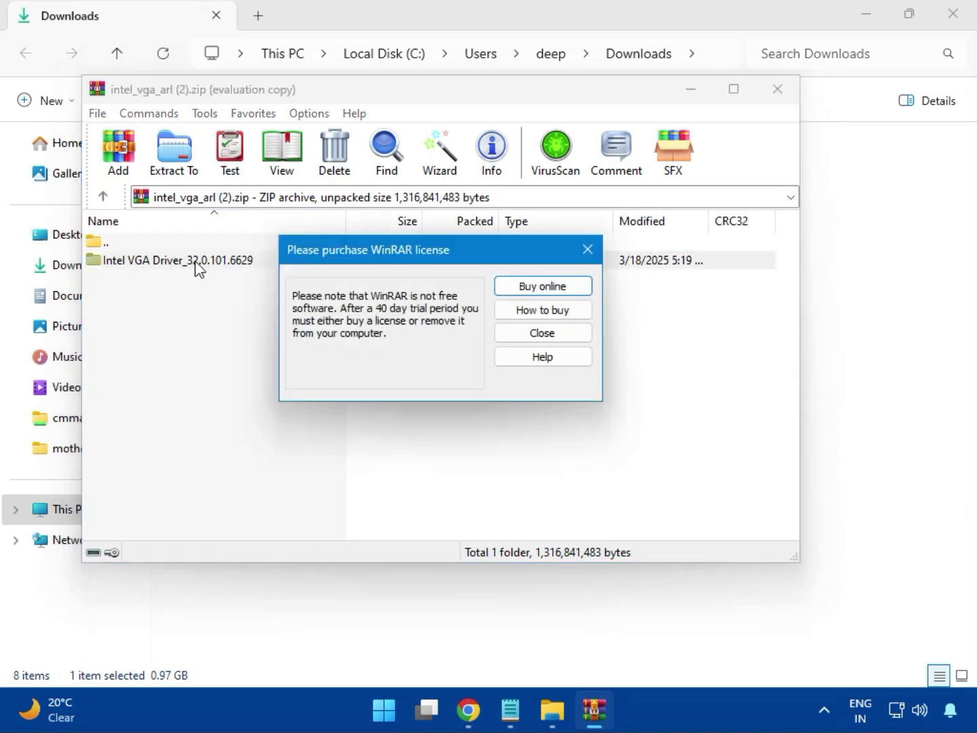
left_click(587, 249)
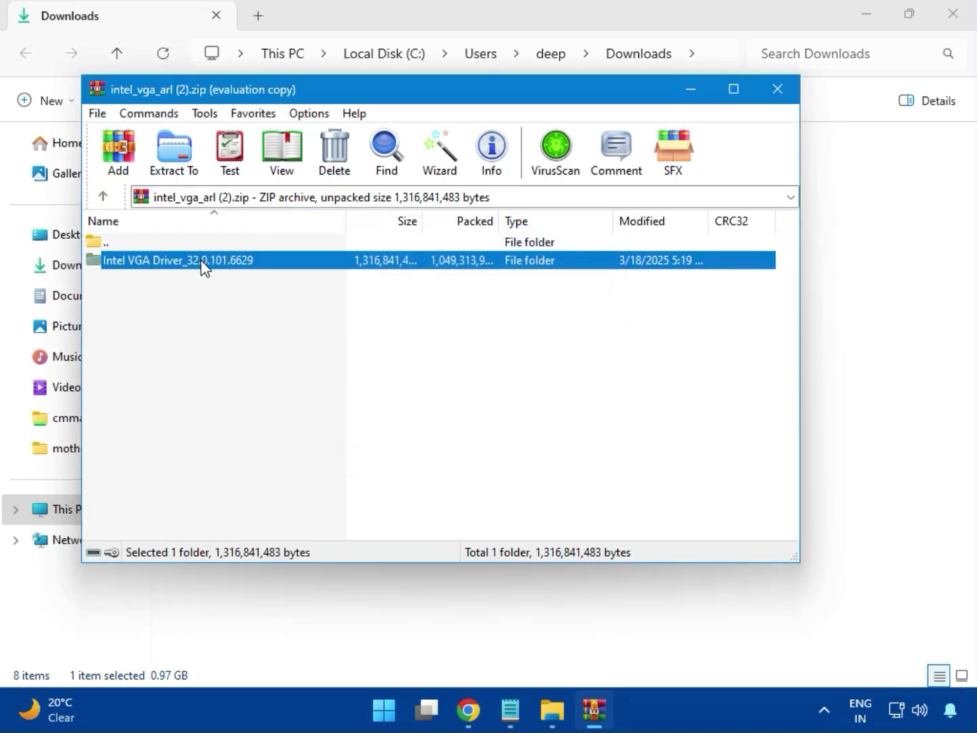
double_click(204, 260)
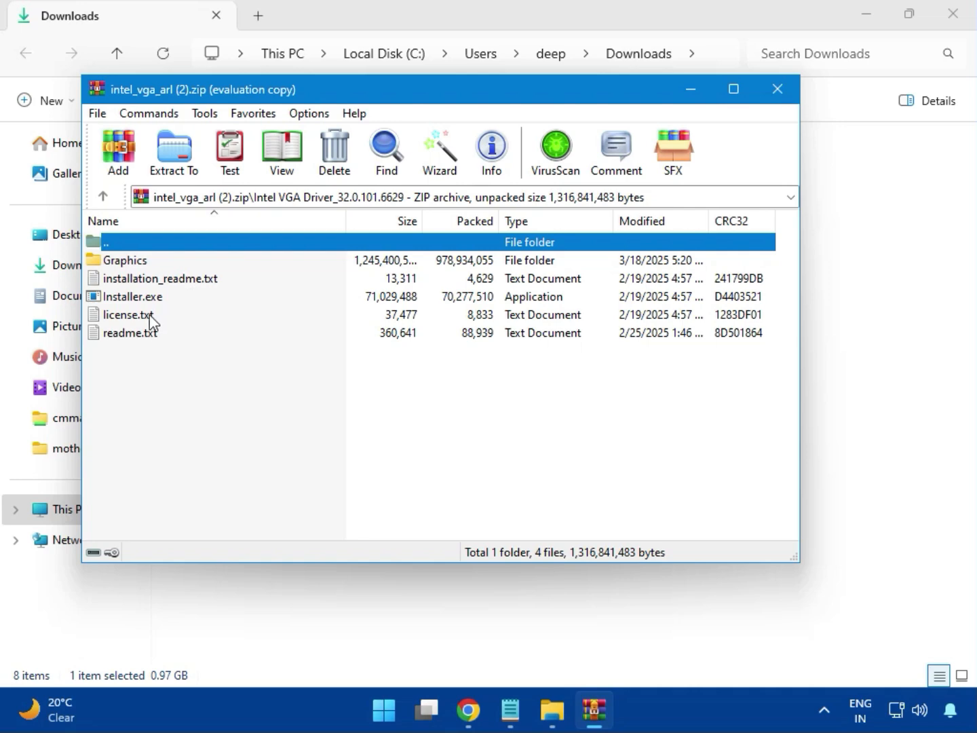
left_click(163, 303)
double_click(192, 298)
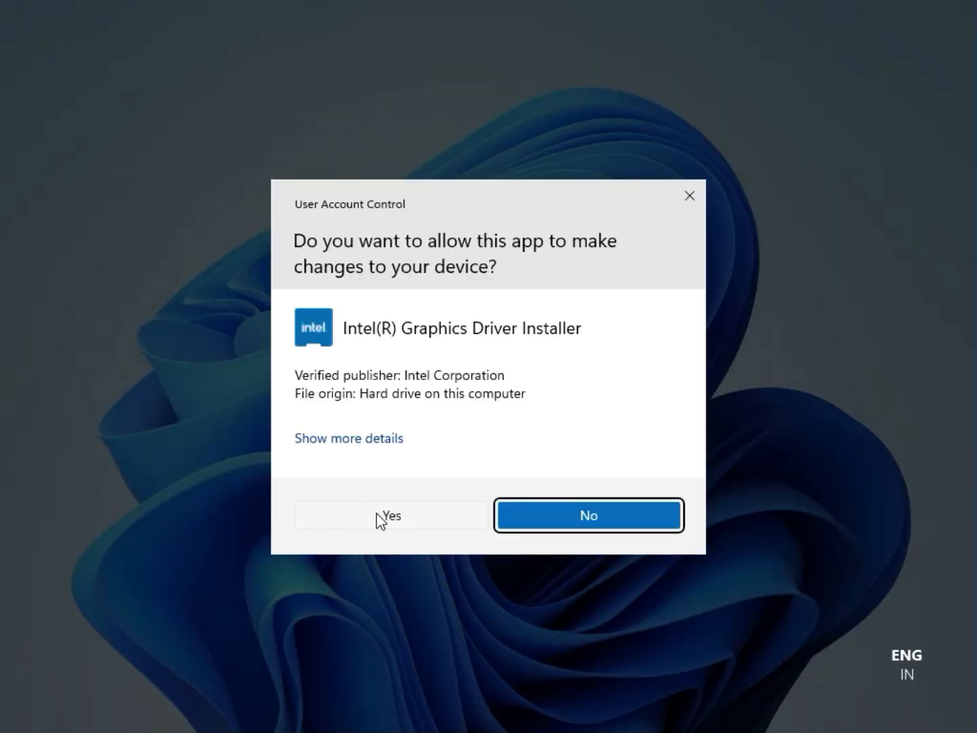
Allow the Intel Graphics Driver Installer to make changes, try to install the driver, and close the installer and archive
left_click(380, 517)
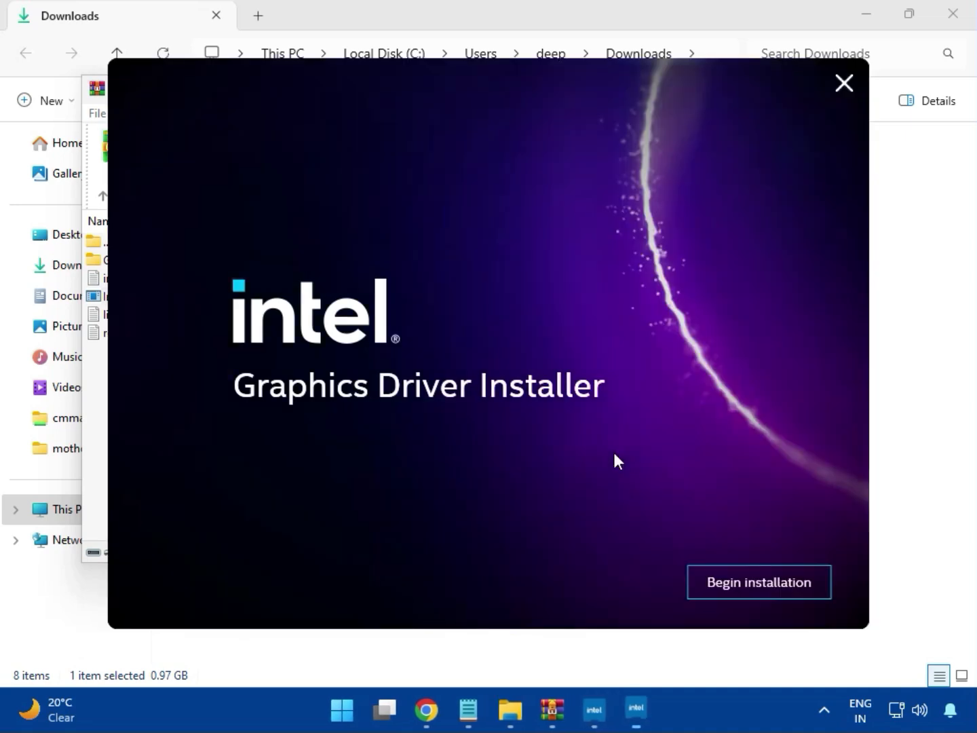
left_click(747, 582)
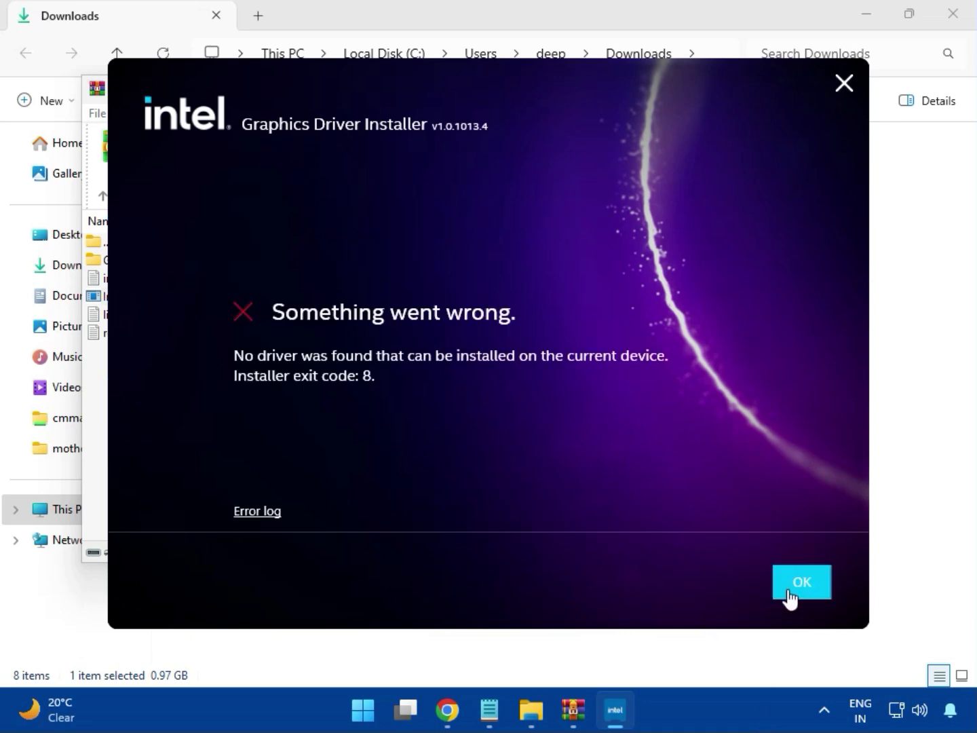
left_click(789, 591)
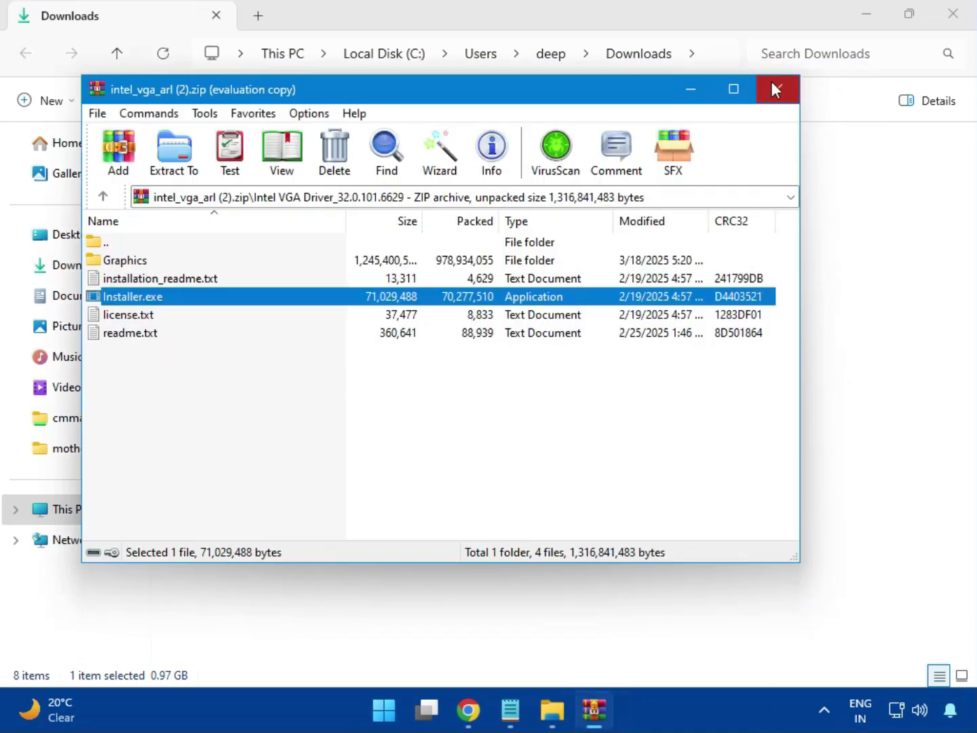
left_click(773, 83)
Open bt_drivers (3).zip and launch Intel Bluetooth.msi from the Intel BlueTooth Driver_23.70.0.2 folder
left_click(190, 224)
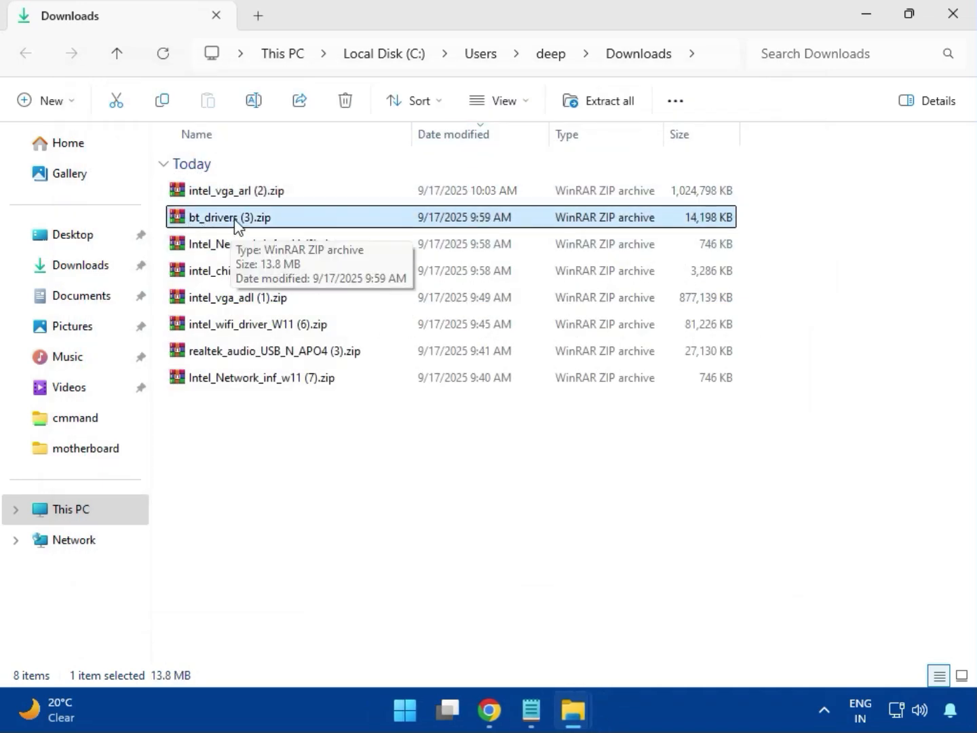
double_click(236, 224)
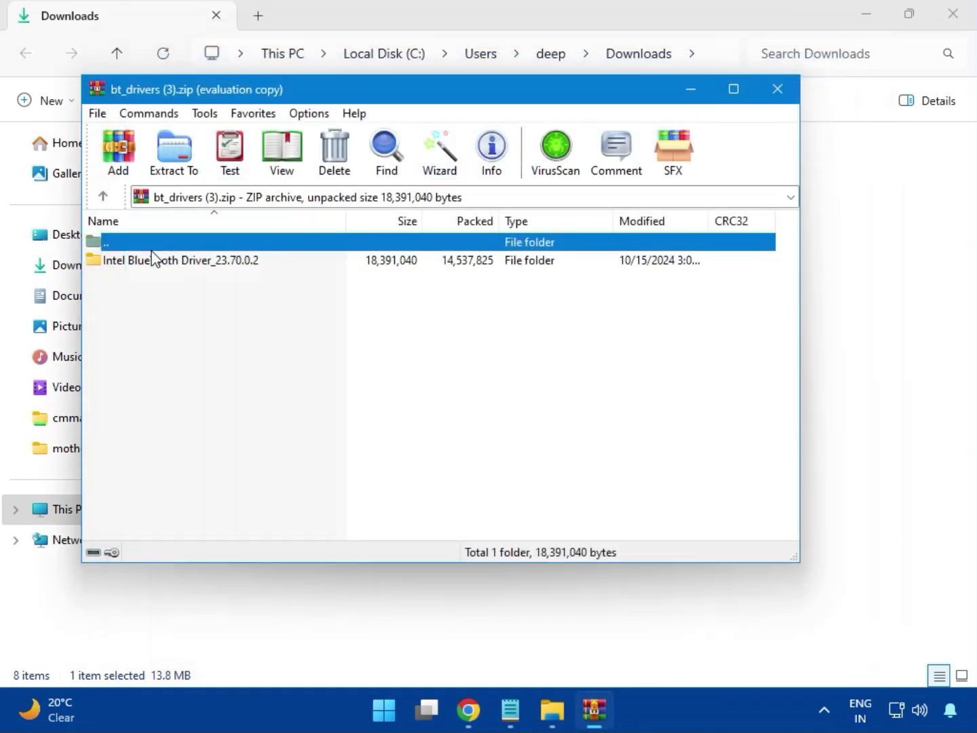
left_click(113, 263)
double_click(186, 263)
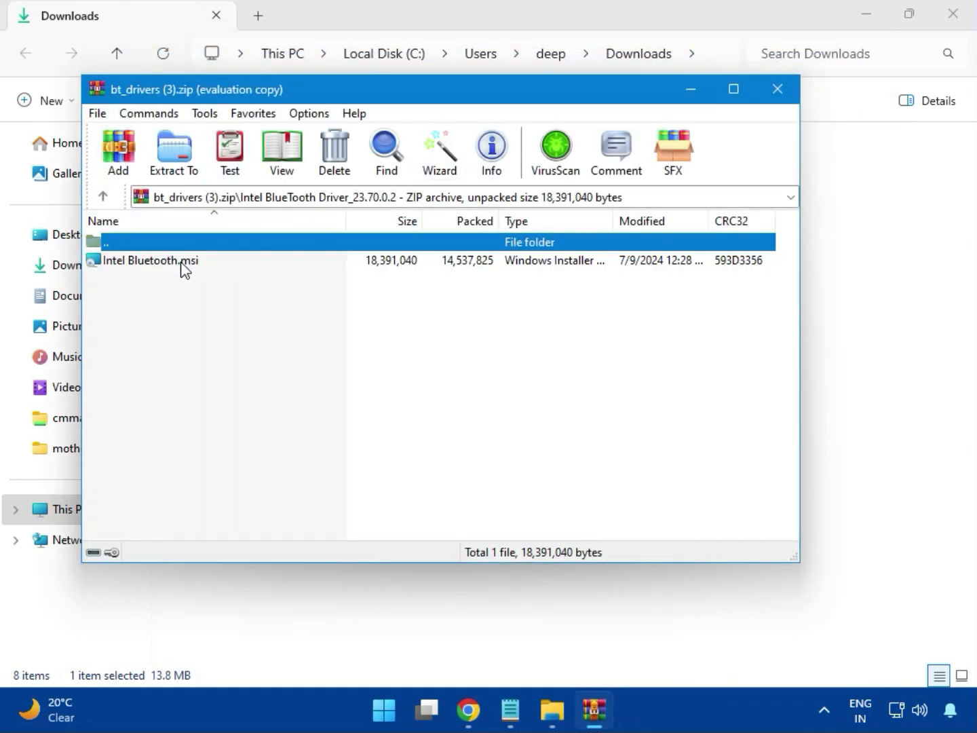
double_click(162, 262)
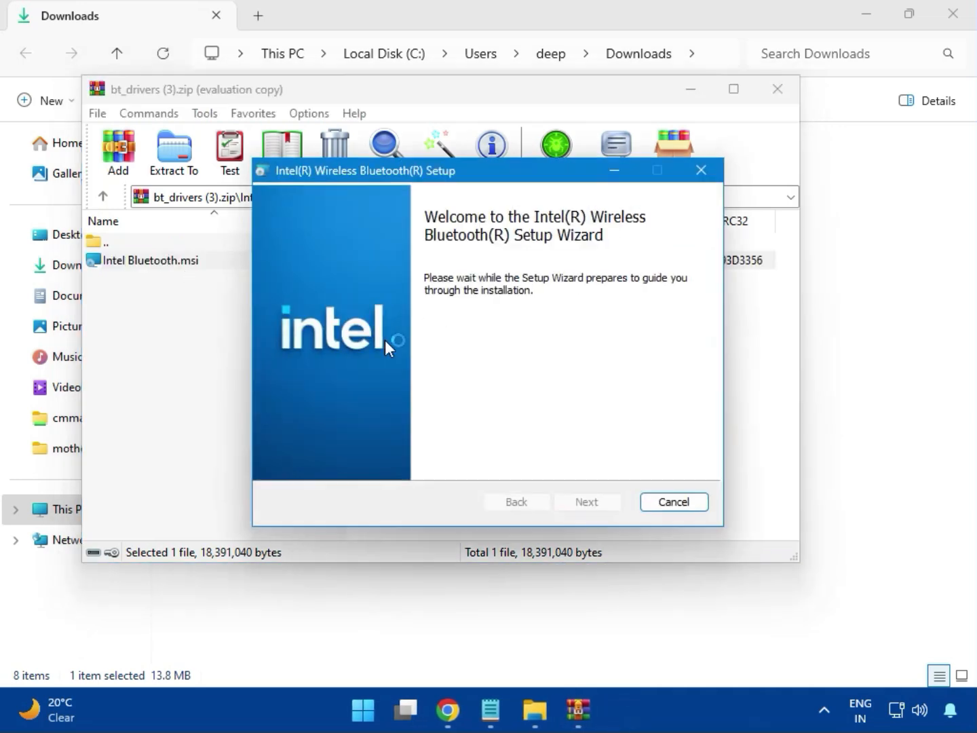
Accept the license, install Intel Wireless Bluetooth with the Typical setup type, allow the changes, and close the finished wizard and its archive
left_click(587, 503)
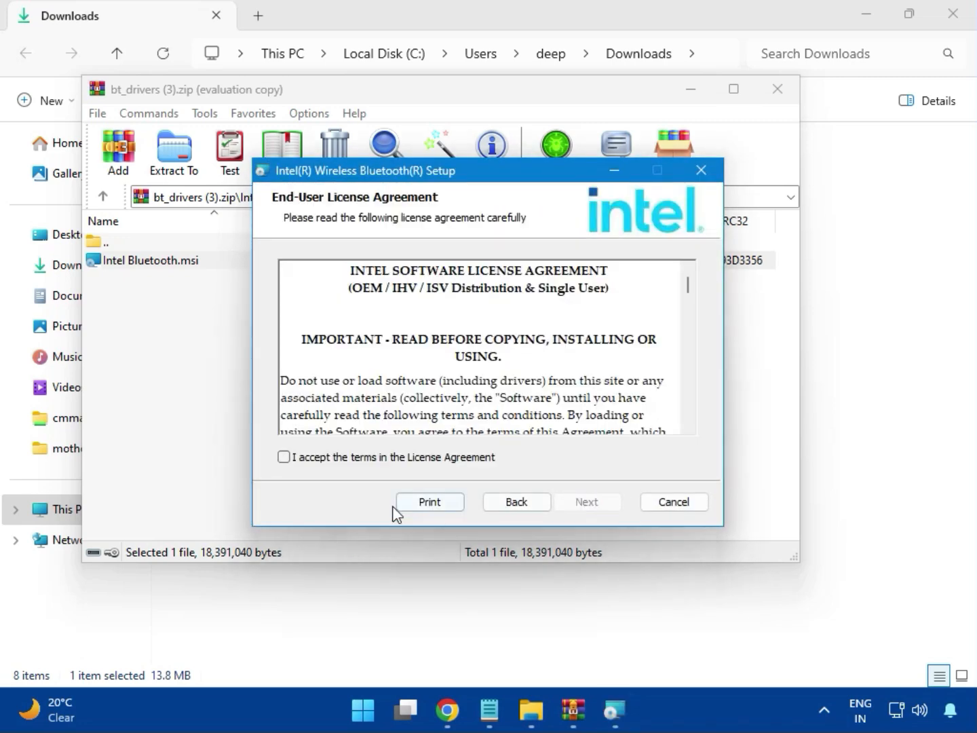
left_click(347, 458)
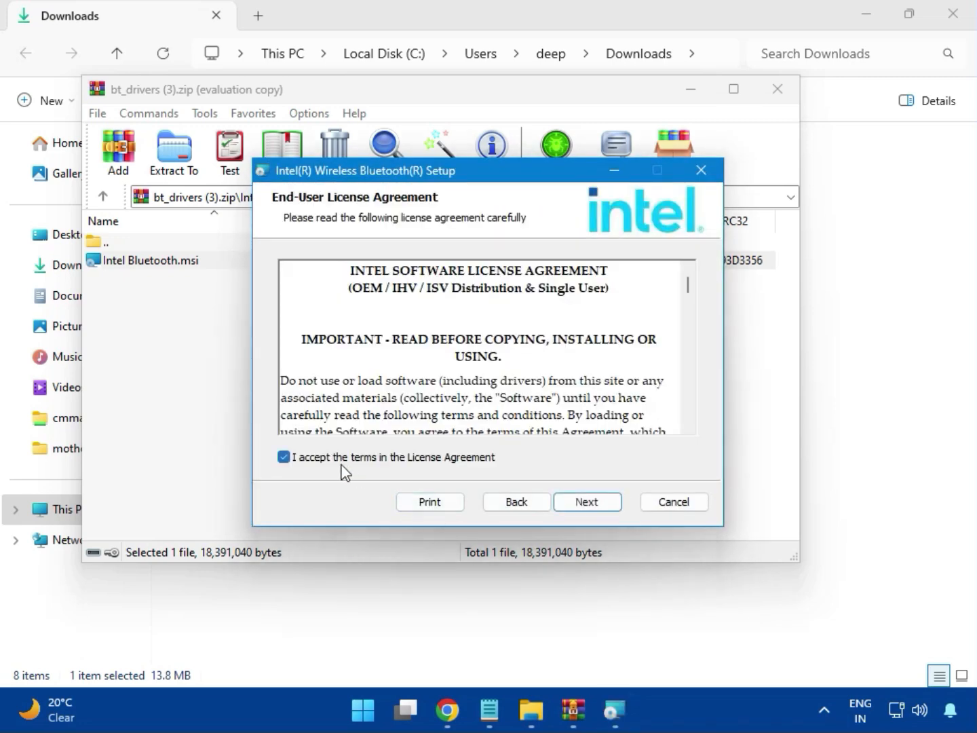
left_click(581, 504)
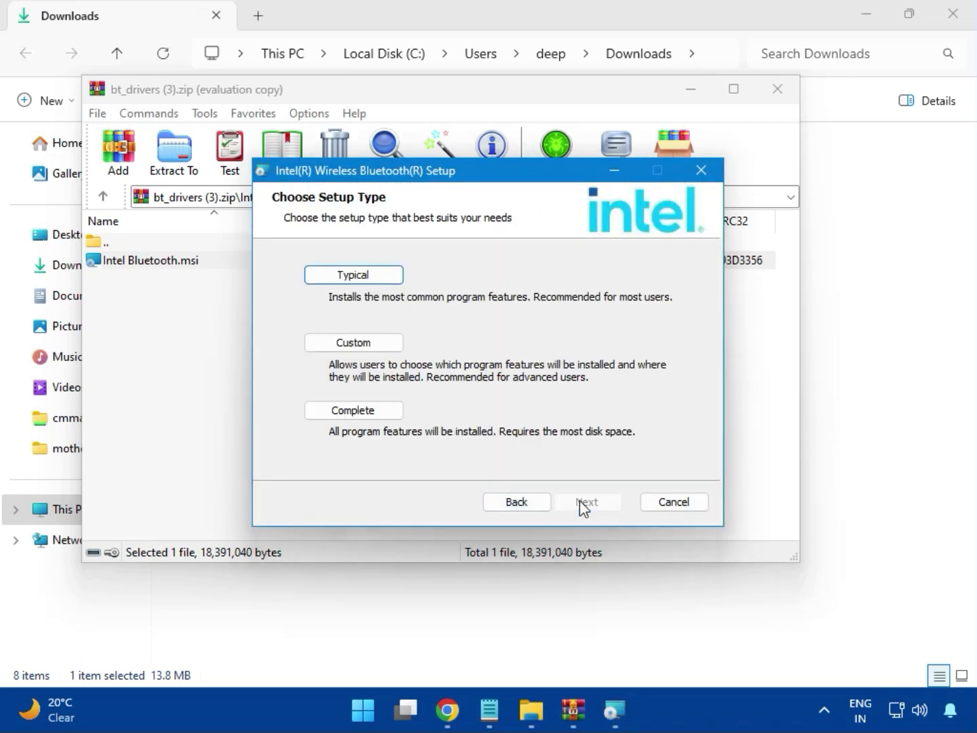
left_click(339, 276)
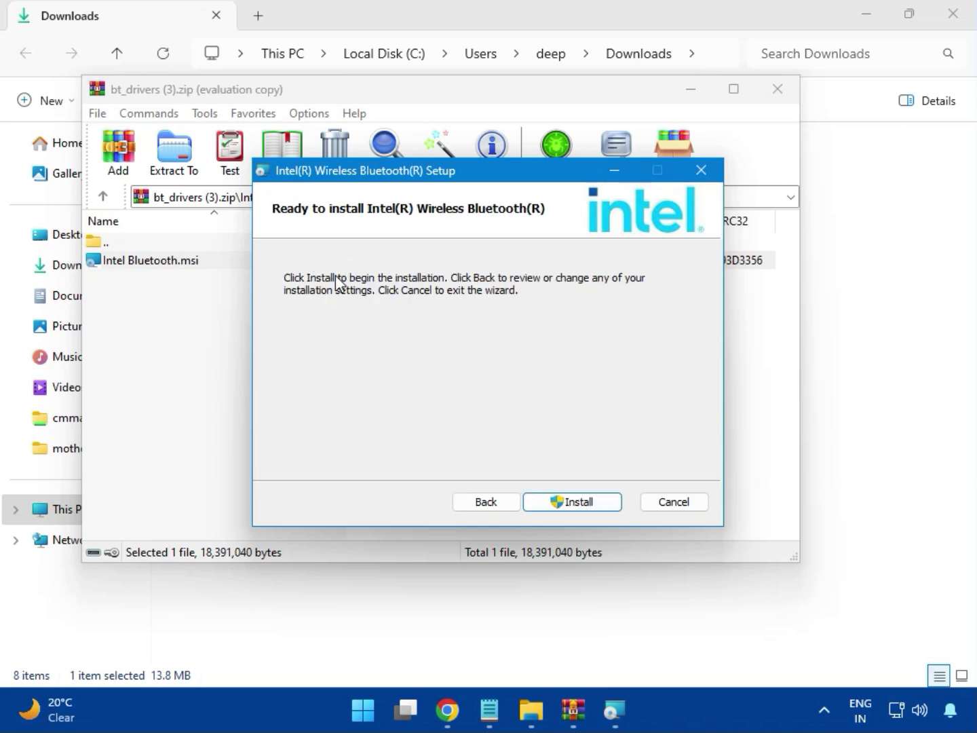
left_click(563, 503)
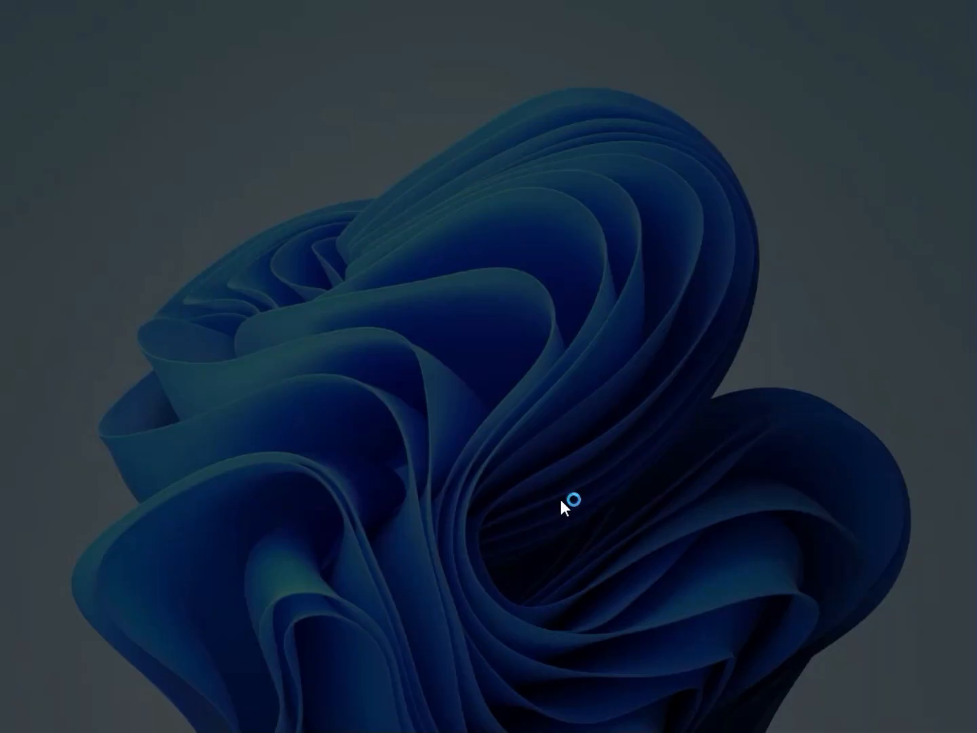
left_click(376, 507)
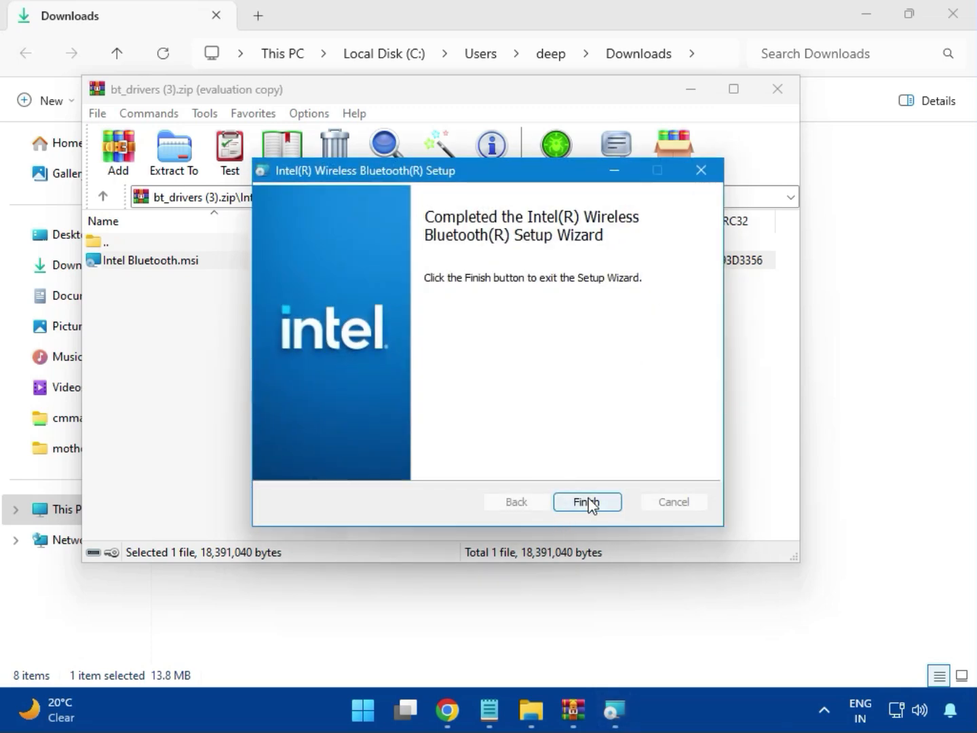
left_click(588, 502)
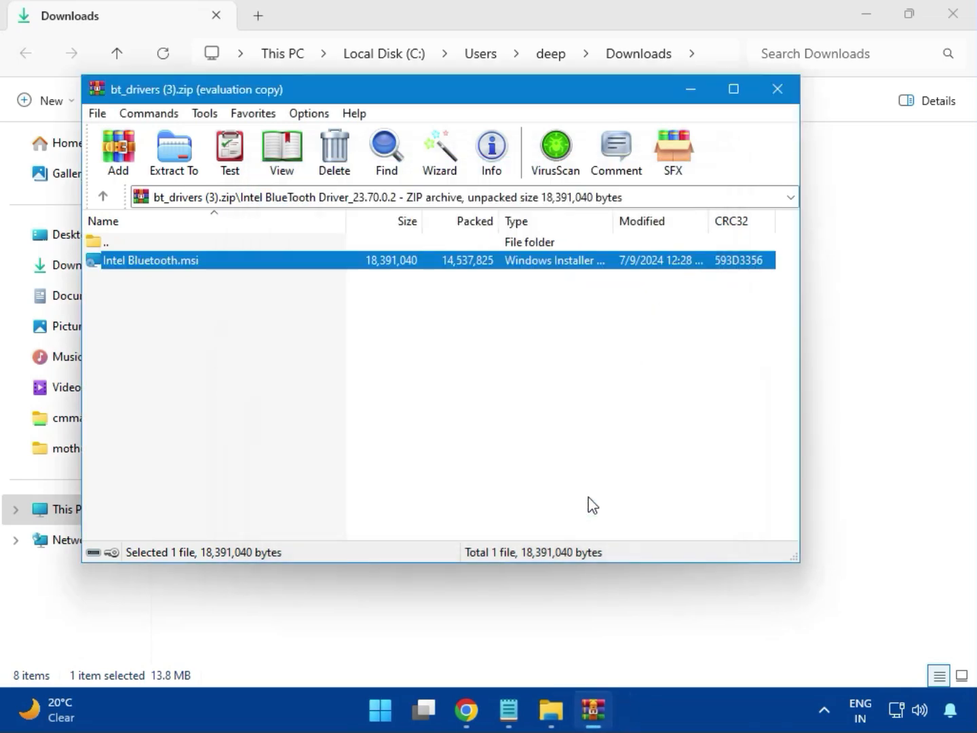
left_click(778, 90)
Try the network driver by running MSI SetupDrv64.exe from the W11 folder of Intel_Network_inf_w11 (8).zip with changes allowed, and close the installer and archive
left_click(255, 252)
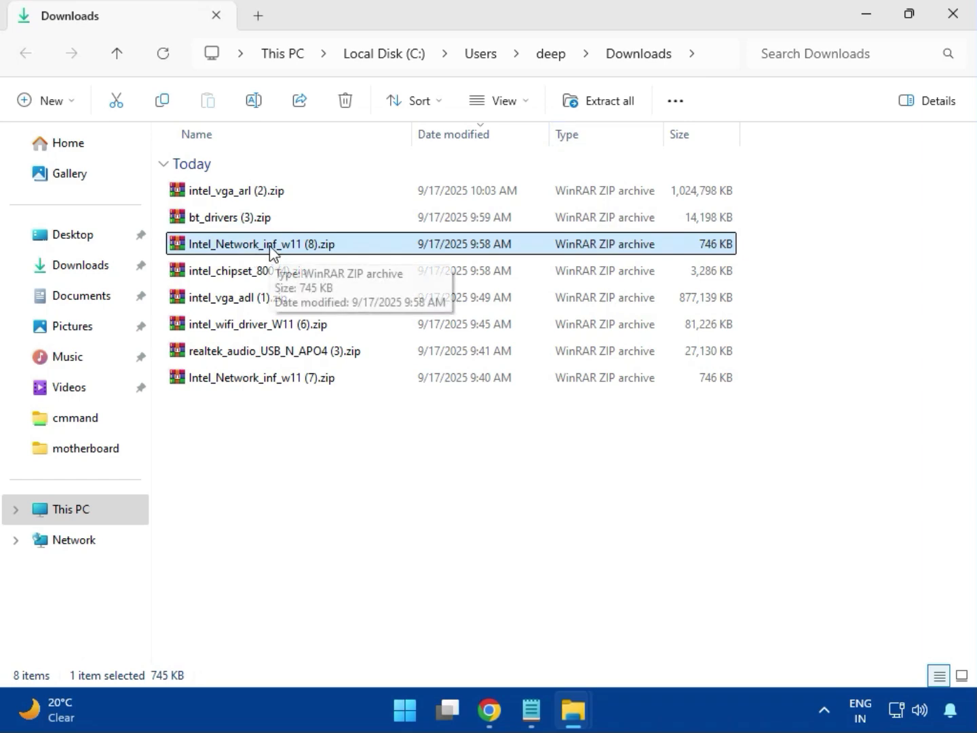
double_click(270, 253)
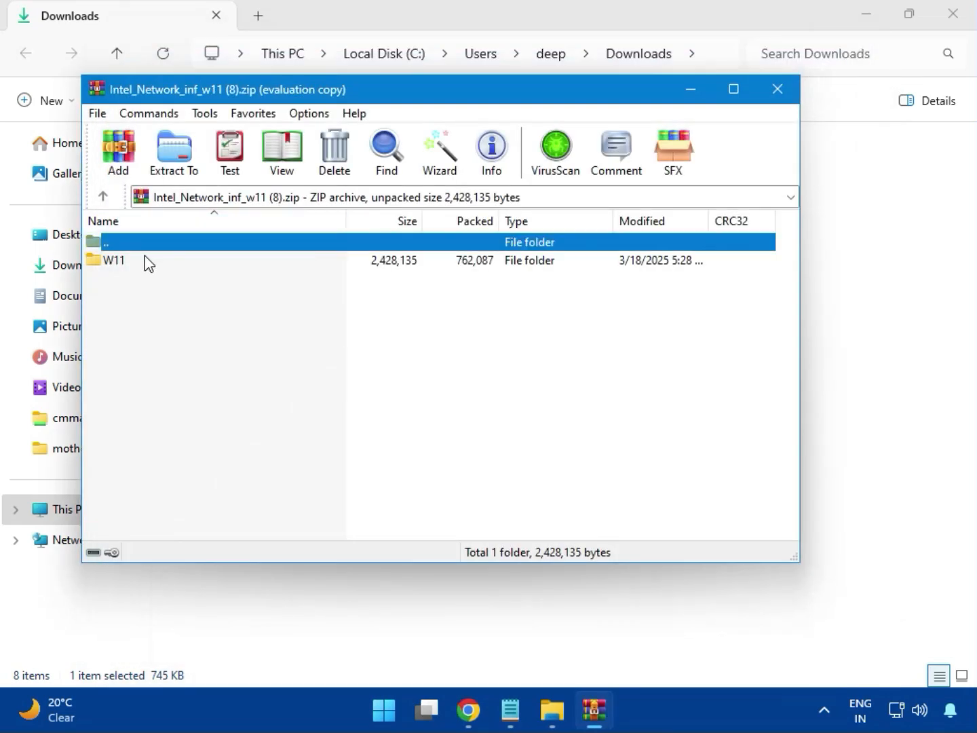
left_click(115, 261)
double_click(124, 272)
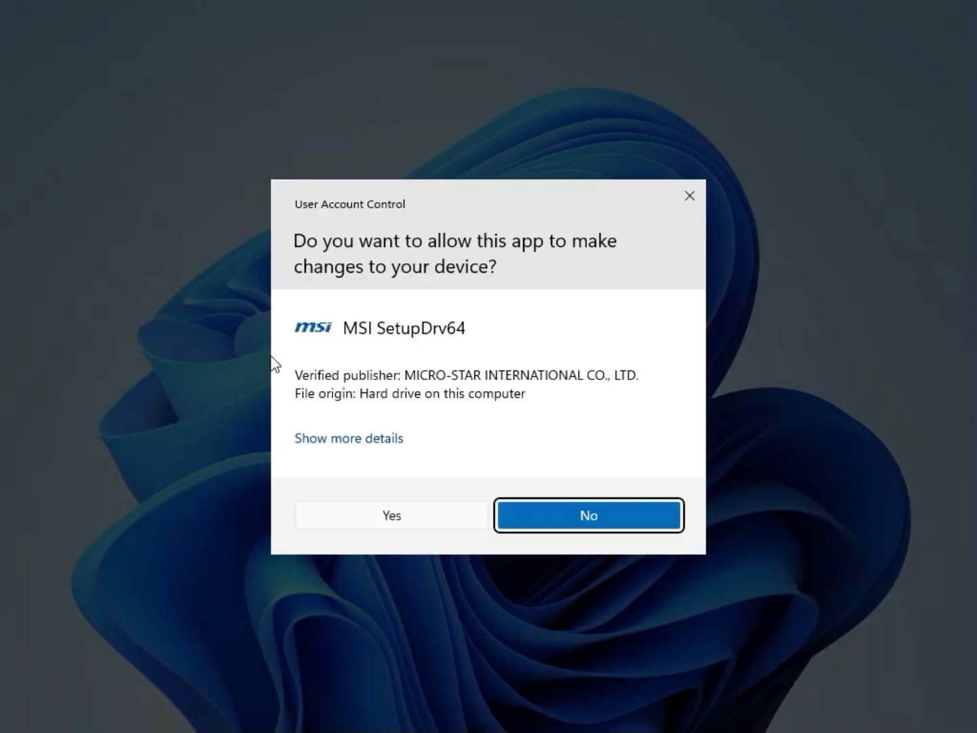
left_click(364, 505)
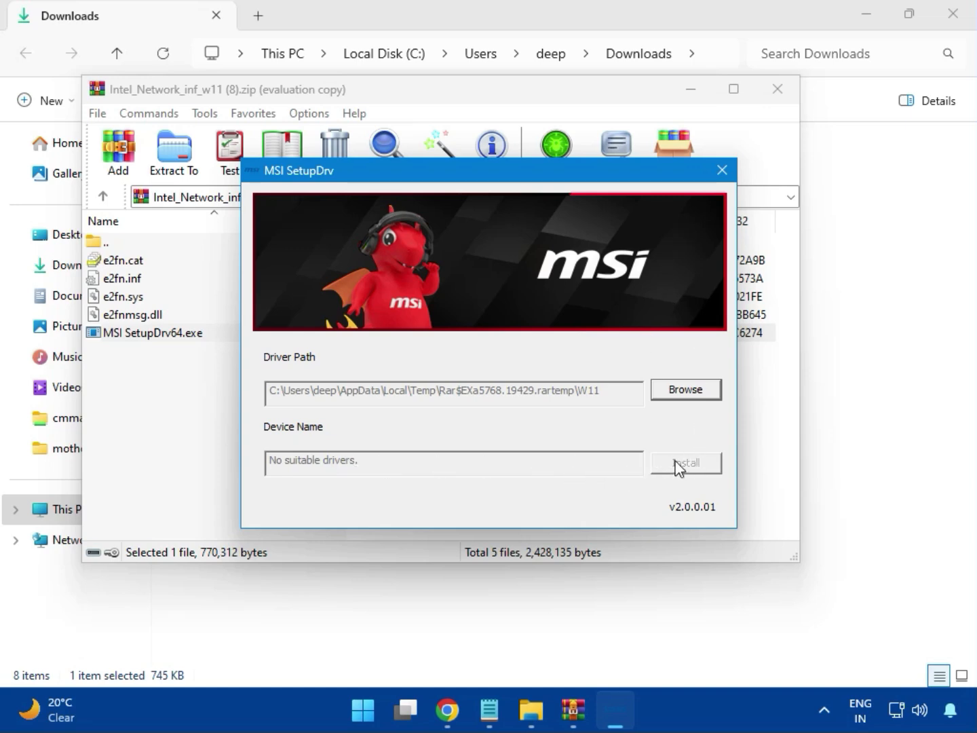
left_click(722, 170)
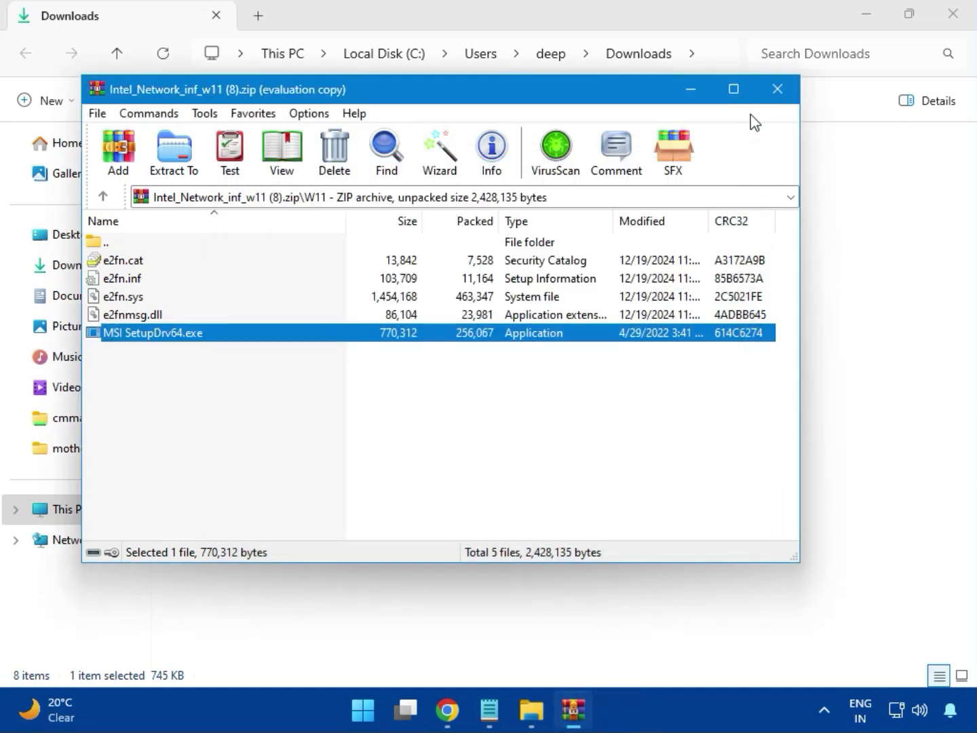
left_click(779, 95)
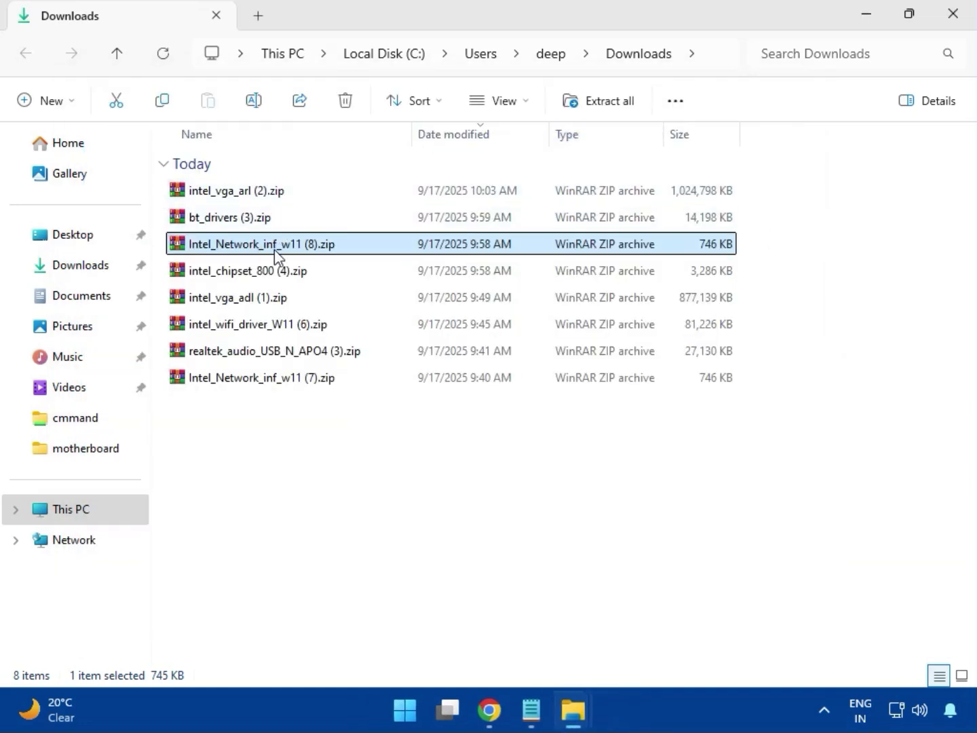
Open intel_chipset_800 (4).zip, dismiss the WinRAR license notice, and run SetupChipset.exe from the Intel Chipset Driver_10.1.20062.8627 folder
left_click(227, 277)
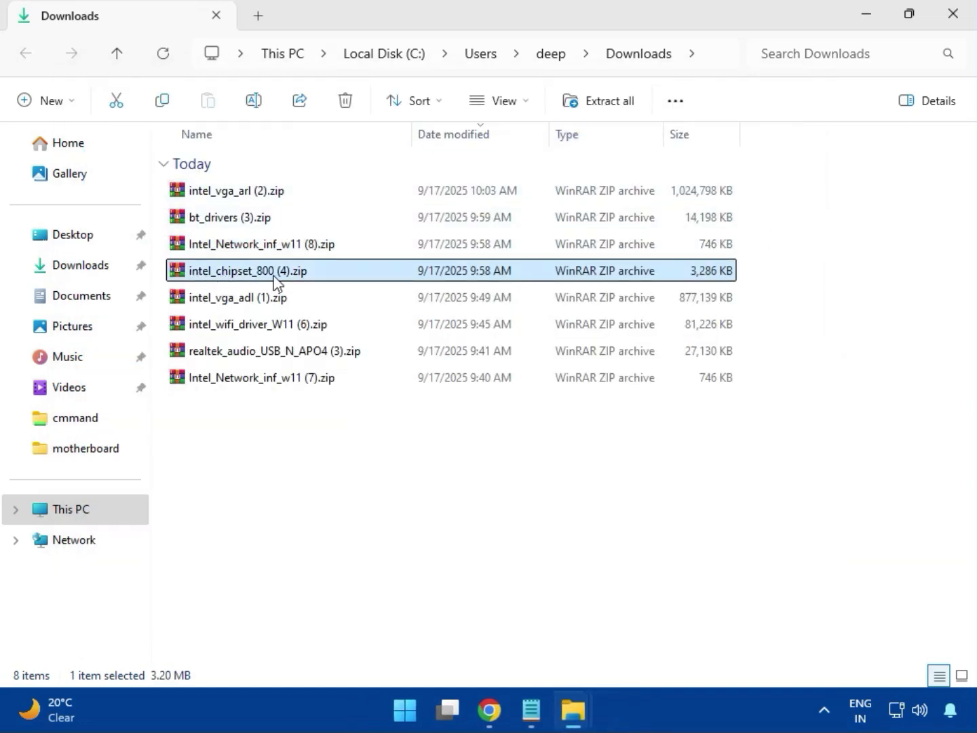
double_click(276, 273)
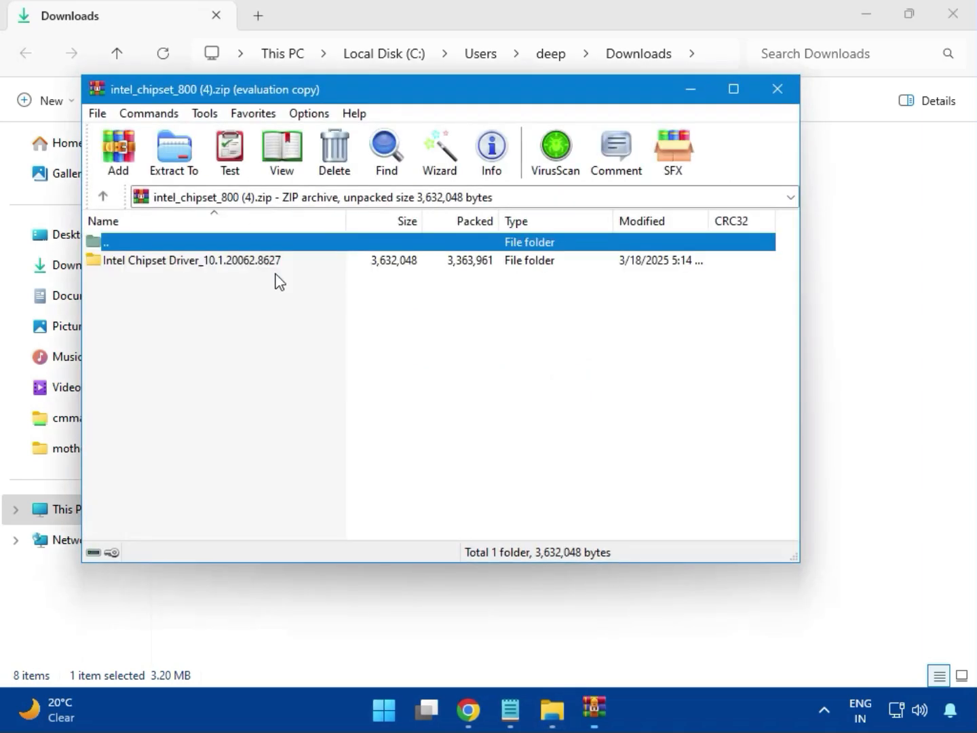
left_click(137, 263)
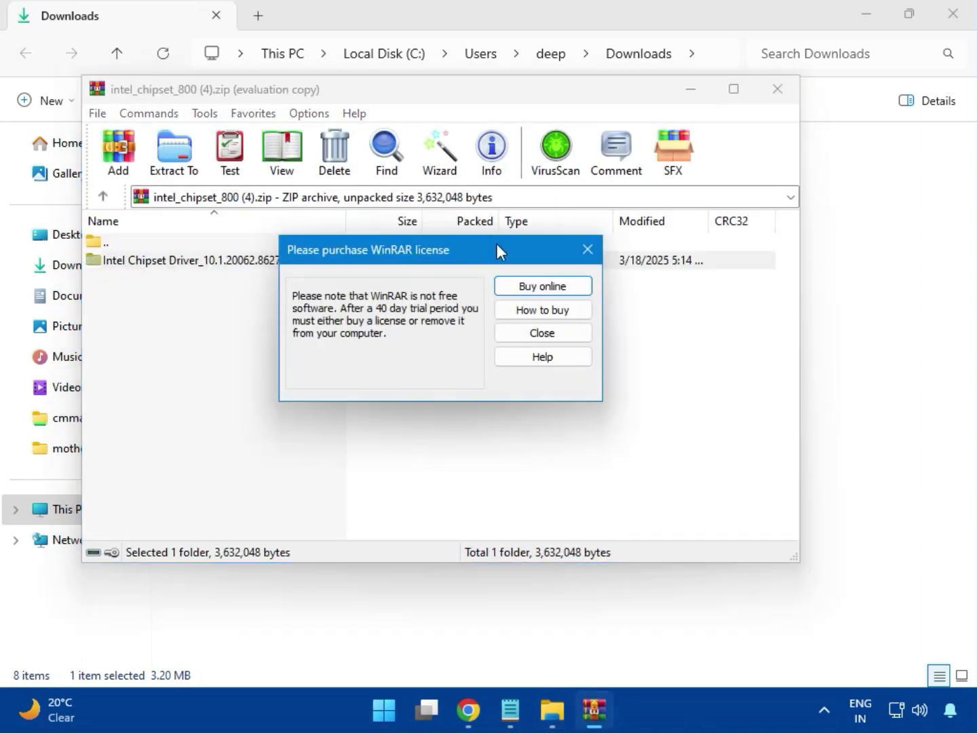
left_click(587, 250)
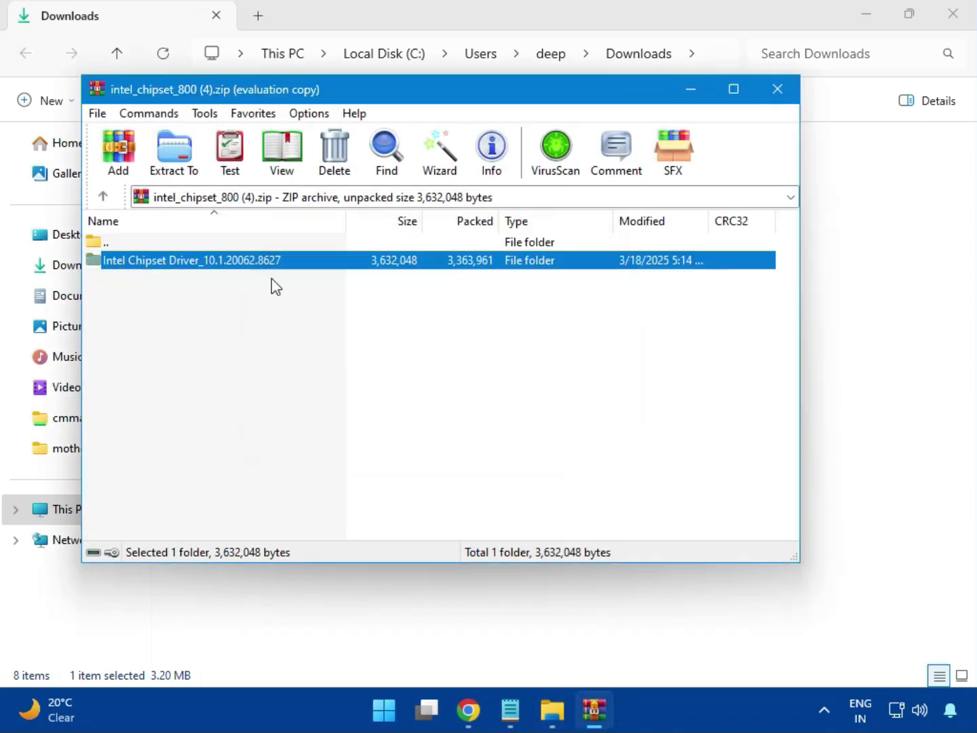
double_click(239, 266)
double_click(156, 269)
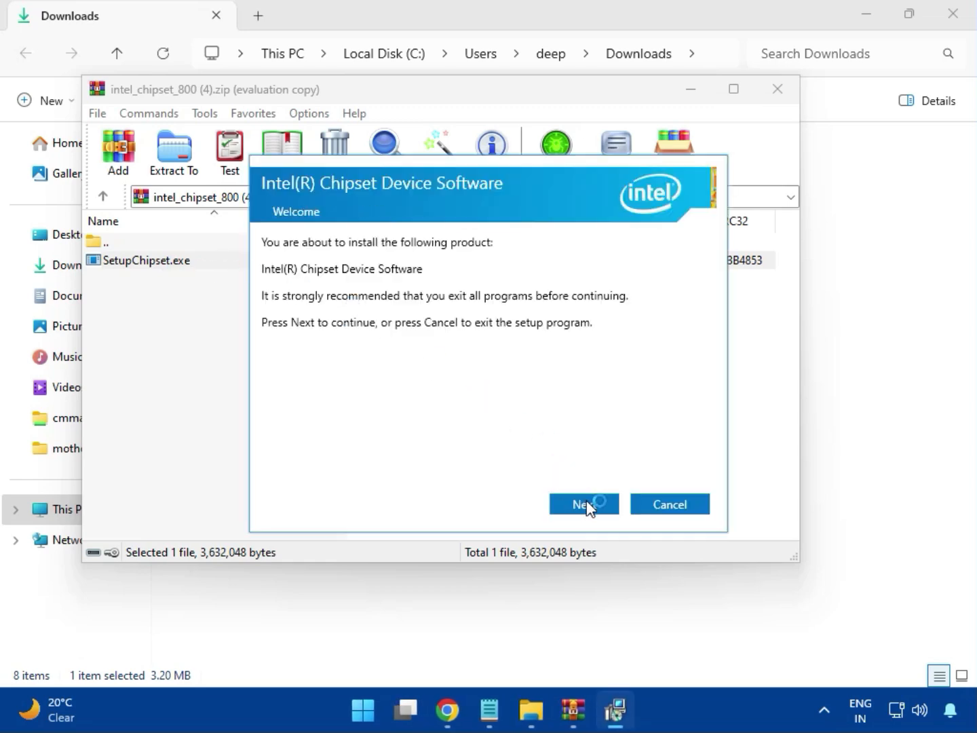
Try to install the Intel Chipset Device Software, allowing it to make changes, and close the installer and archive
left_click(587, 504)
left_click(585, 504)
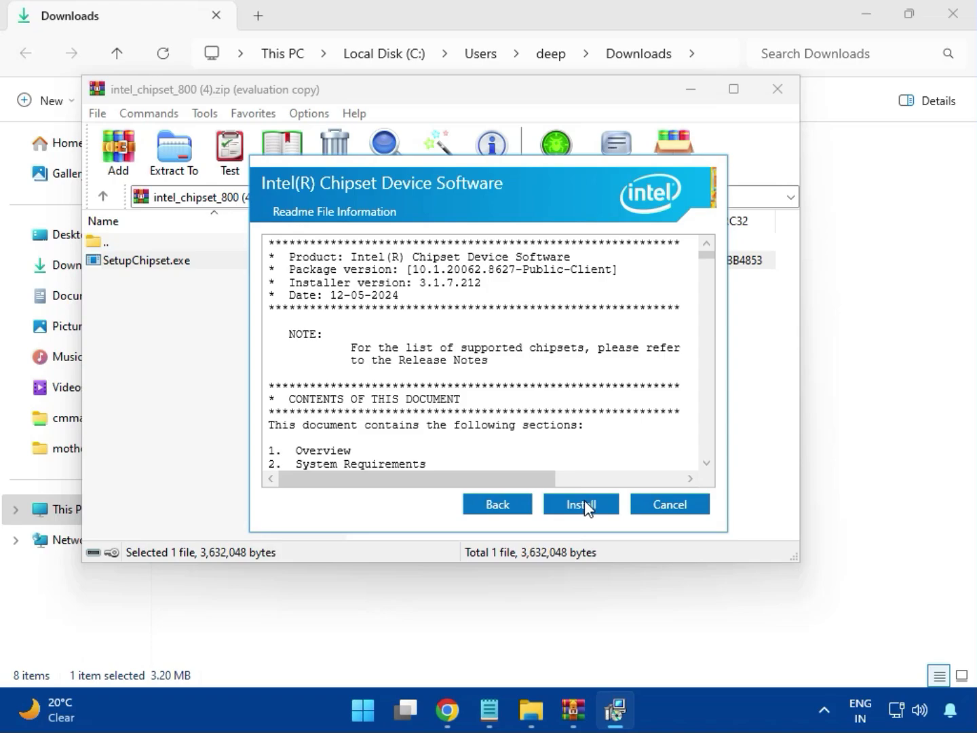
left_click(581, 504)
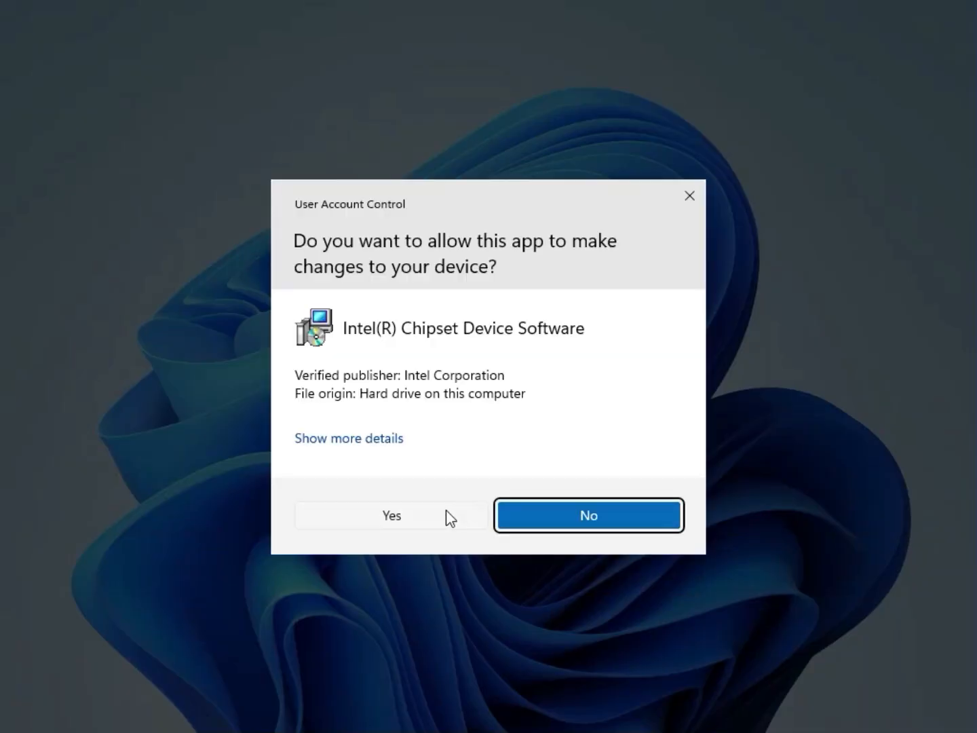
left_click(446, 512)
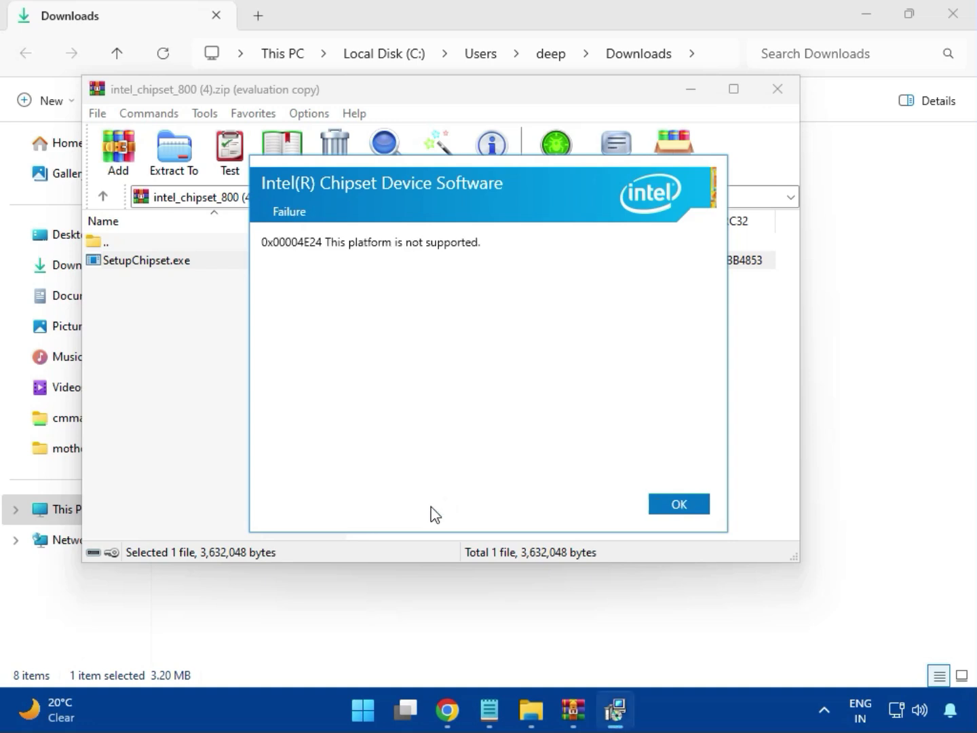
left_click(669, 509)
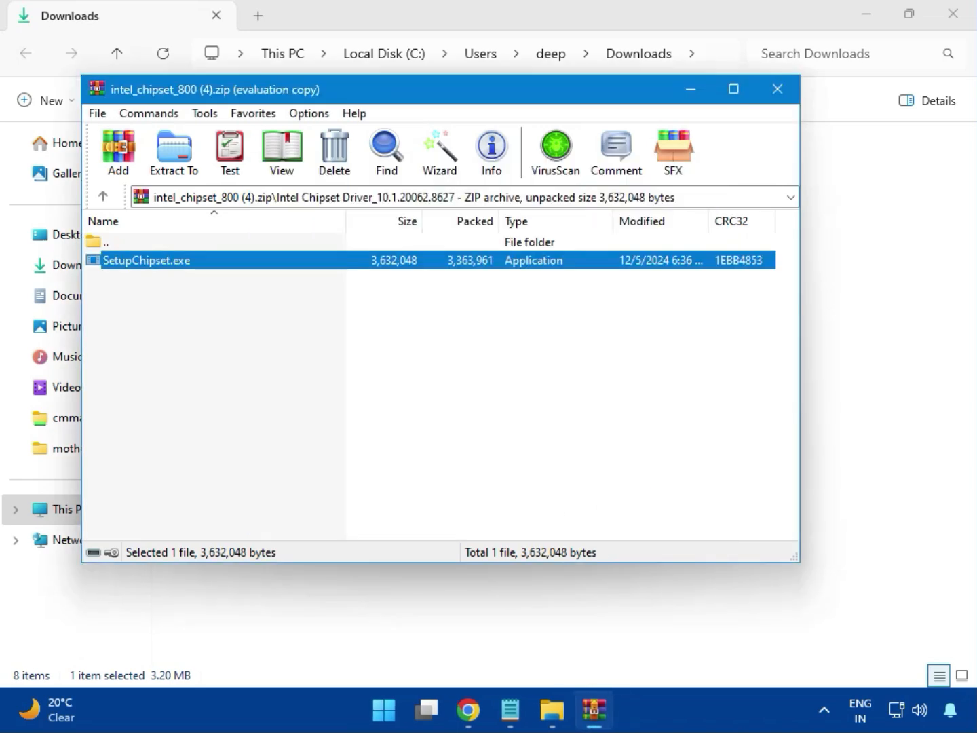
left_click(777, 91)
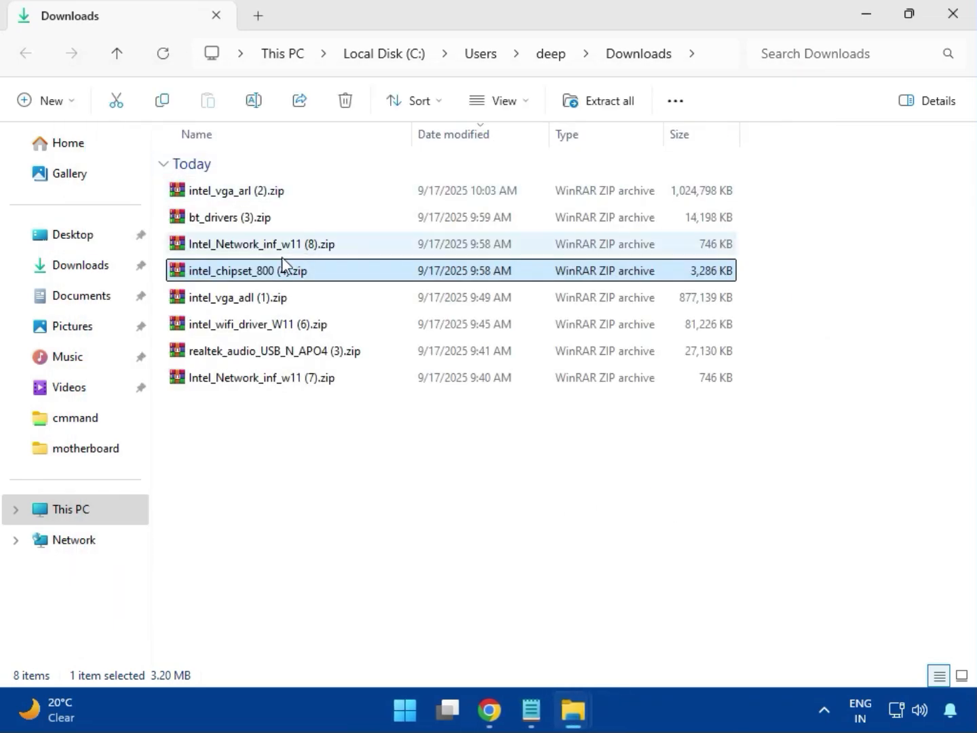
left_click(249, 304)
double_click(245, 293)
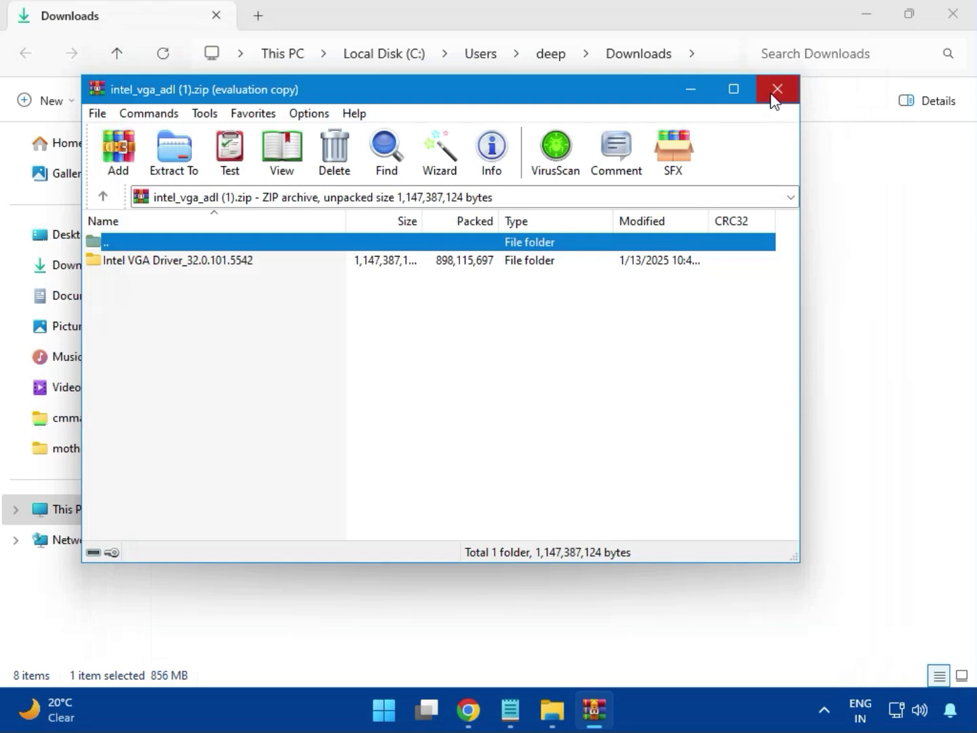
left_click(777, 88)
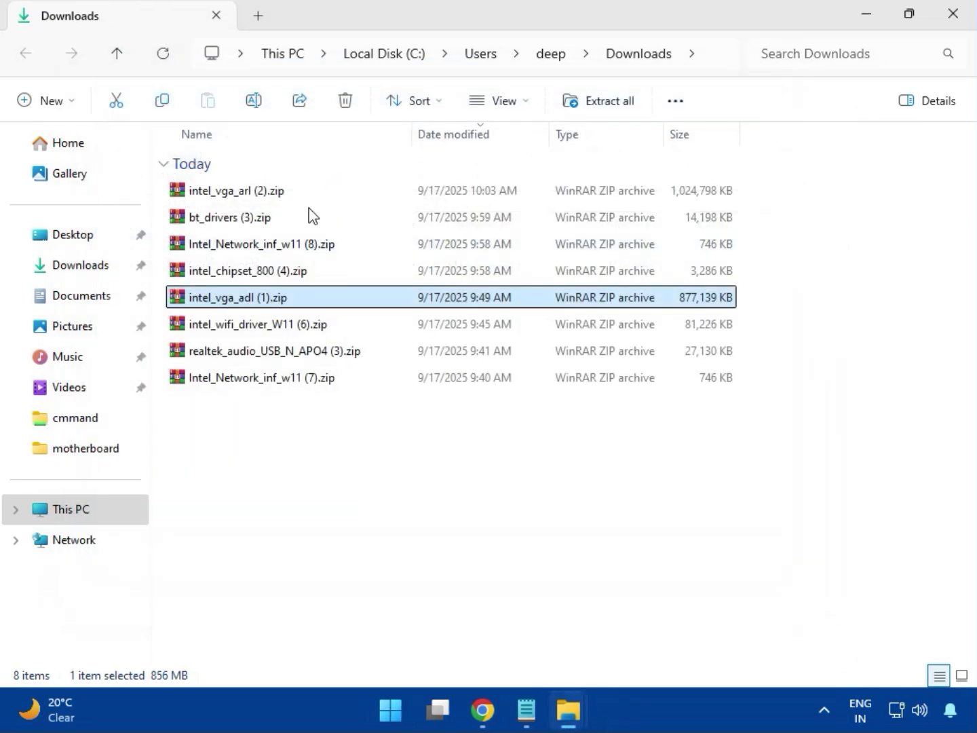
Open intel_wifi_driver_W11 (6).zip, dismiss the WinRAR license notice, and go to UWD\Win64 inside the Intel WIFI Driver_23.40.0.4 folder
left_click(250, 327)
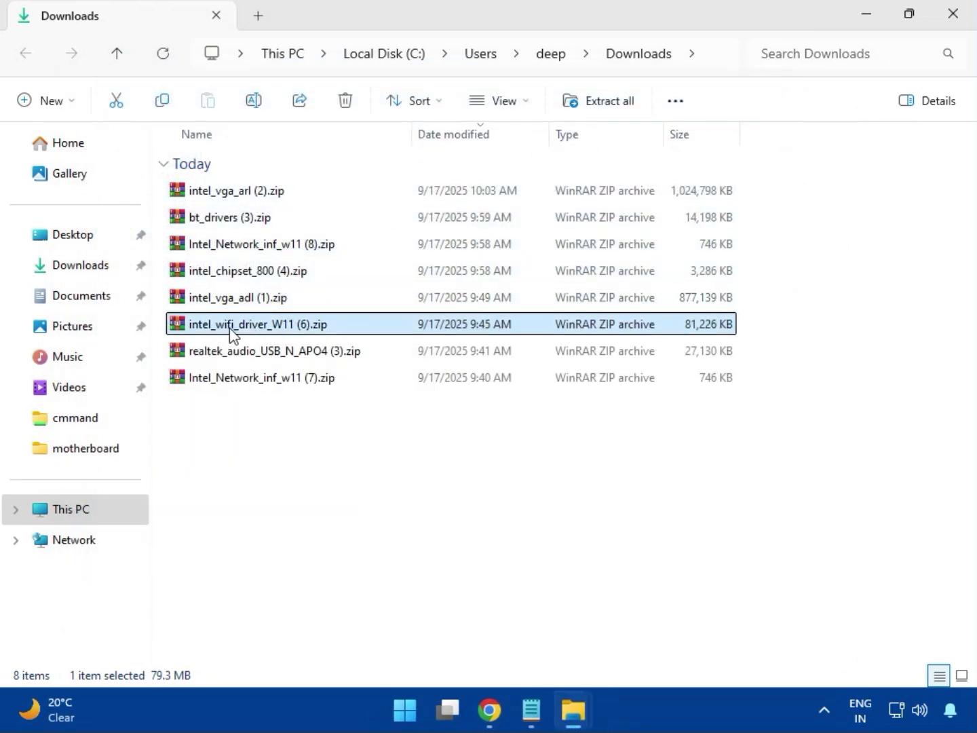
double_click(251, 330)
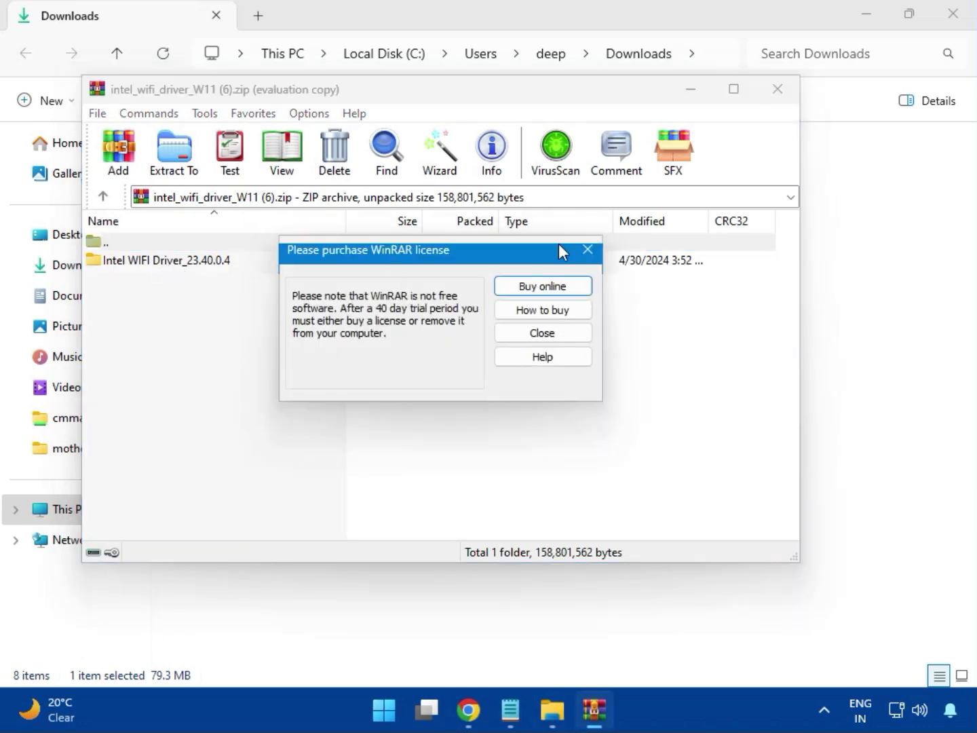
left_click(585, 251)
double_click(157, 259)
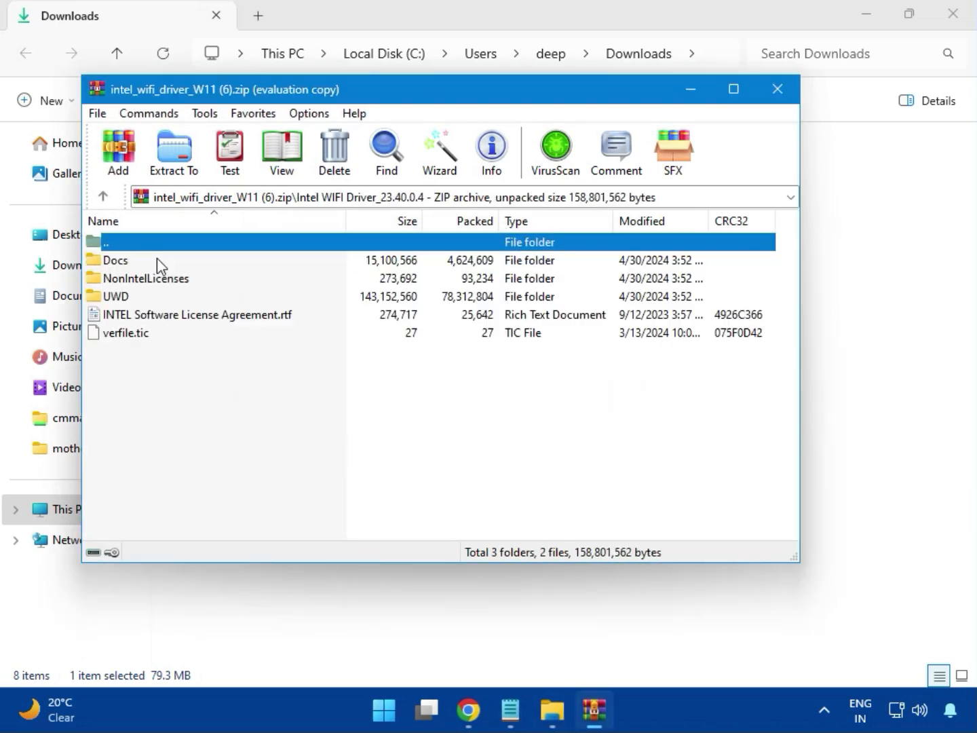
double_click(127, 296)
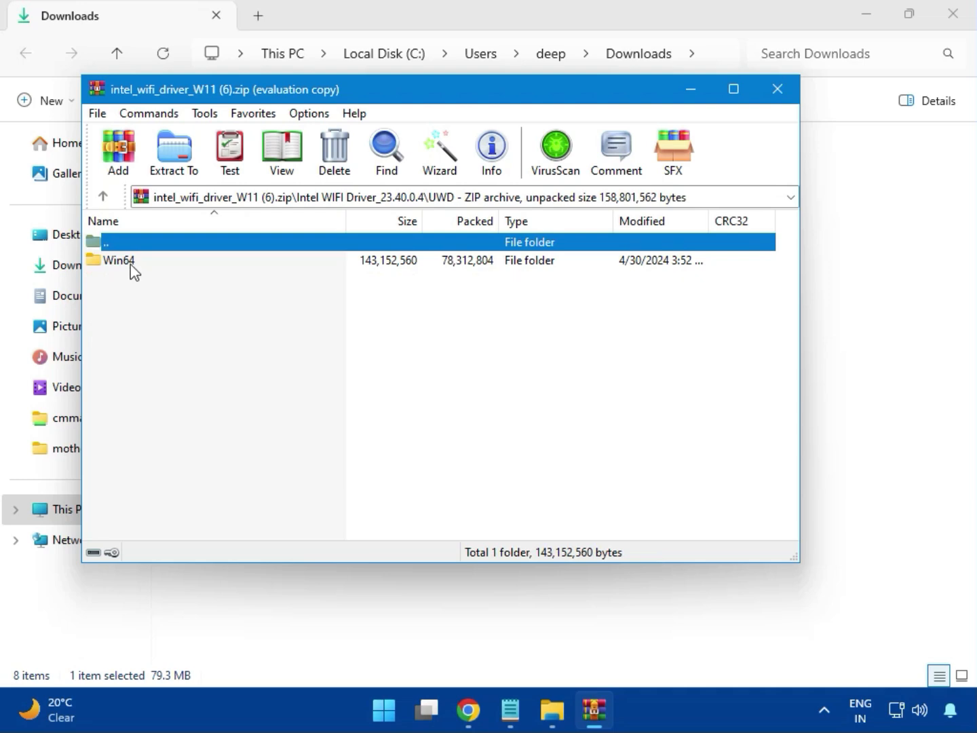
double_click(131, 265)
Look through the files in the Wi-Fi package's Drivers folder for an installer and return to the Win64 folder
double_click(133, 262)
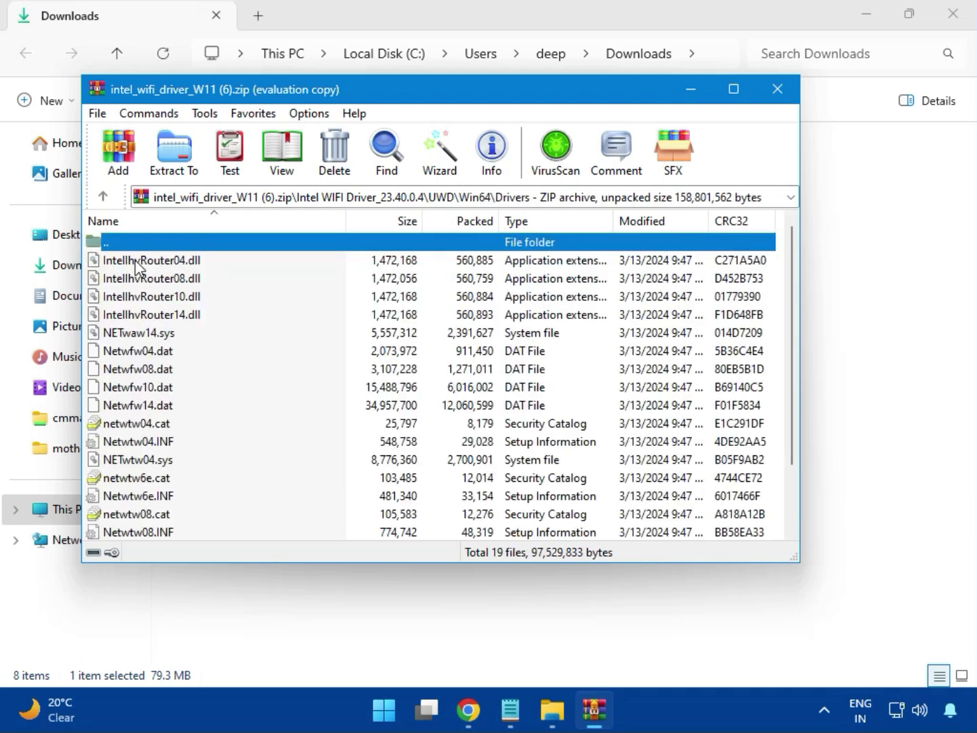
scroll(178, 403, "down", 1)
scroll(178, 403, "down", 1)
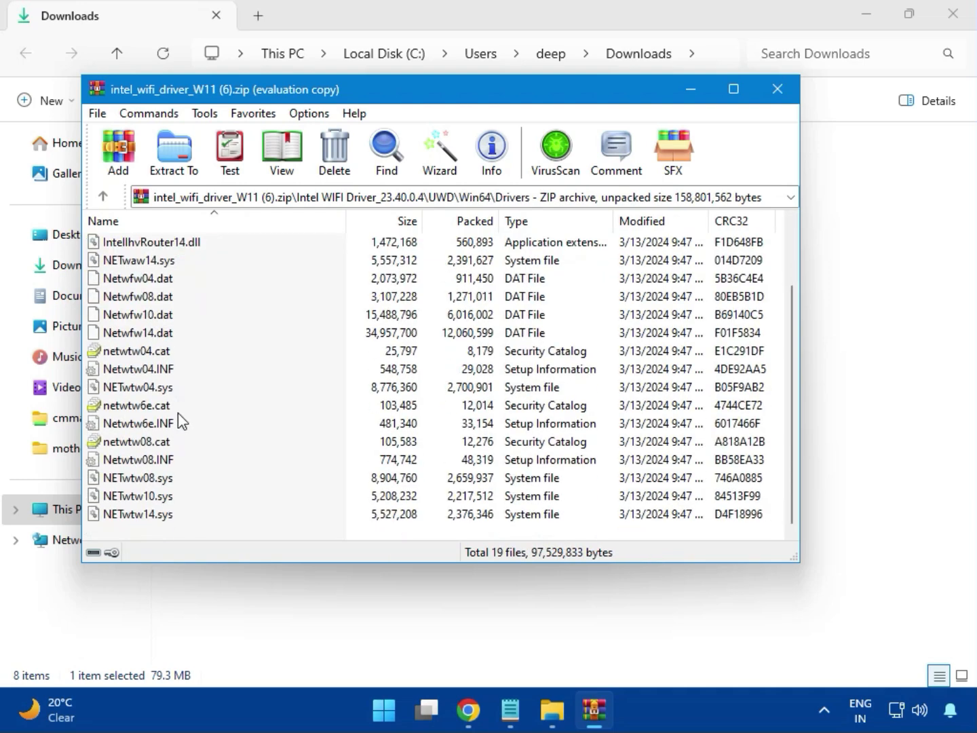
key("Home")
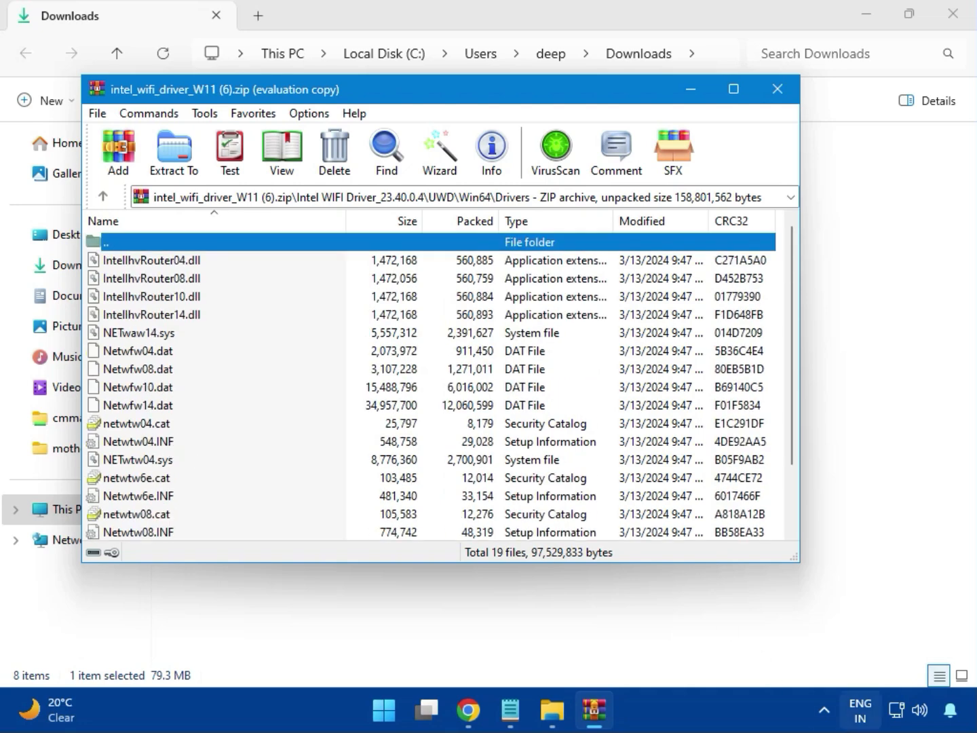
key("Return")
Open the Installer folder of the Wi-Fi package and run WirelessSetup.exe
key("Down")
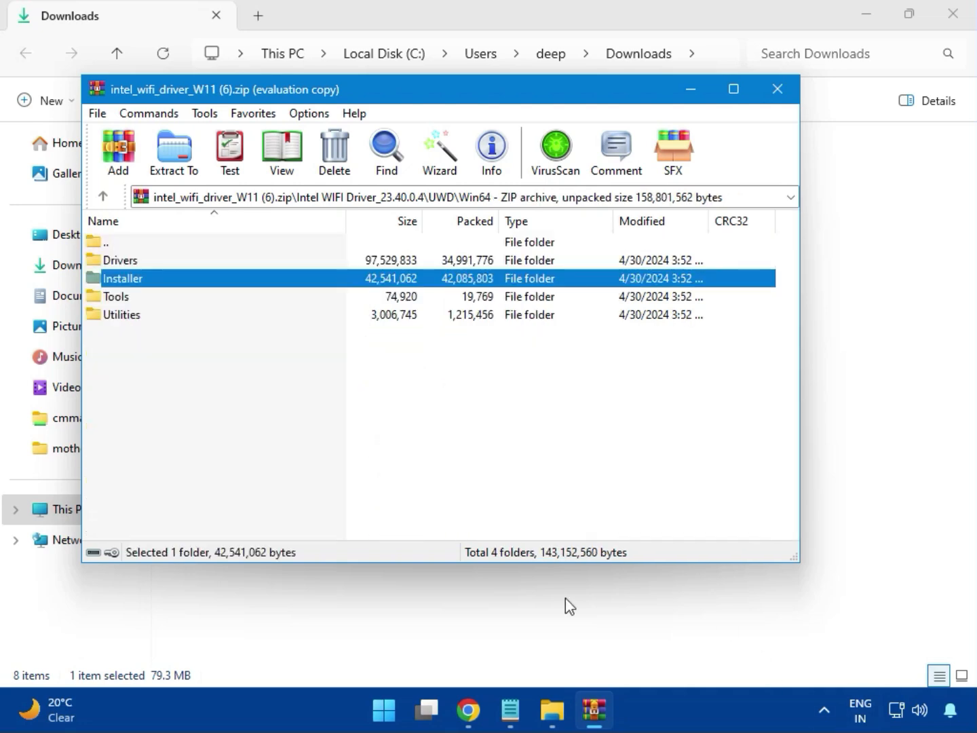
double_click(139, 281)
left_click(137, 281)
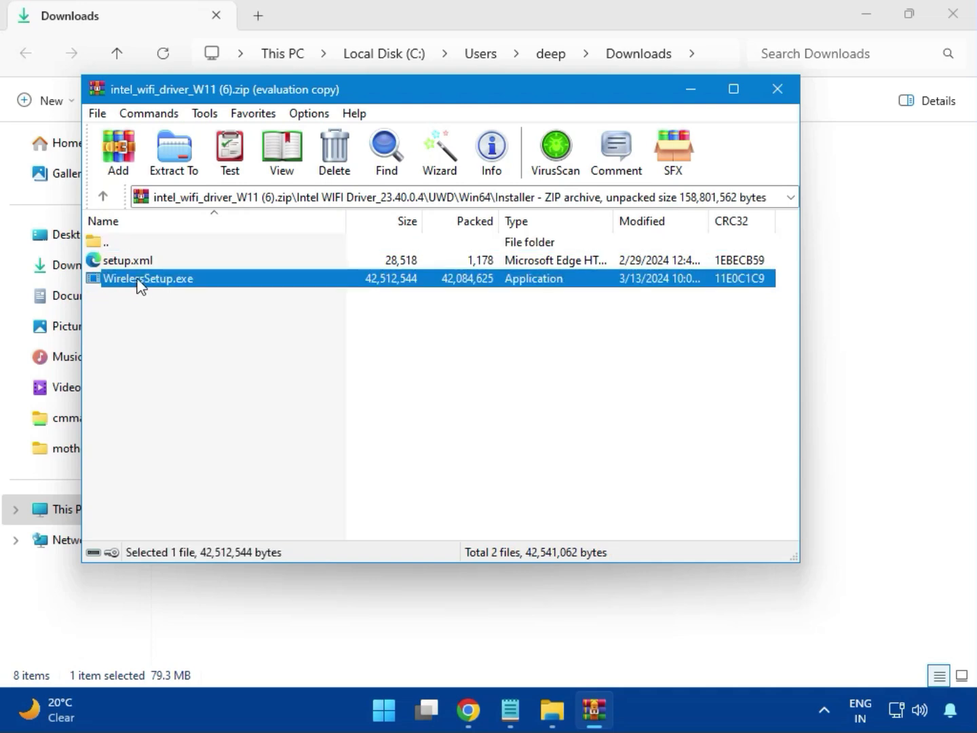
double_click(154, 281)
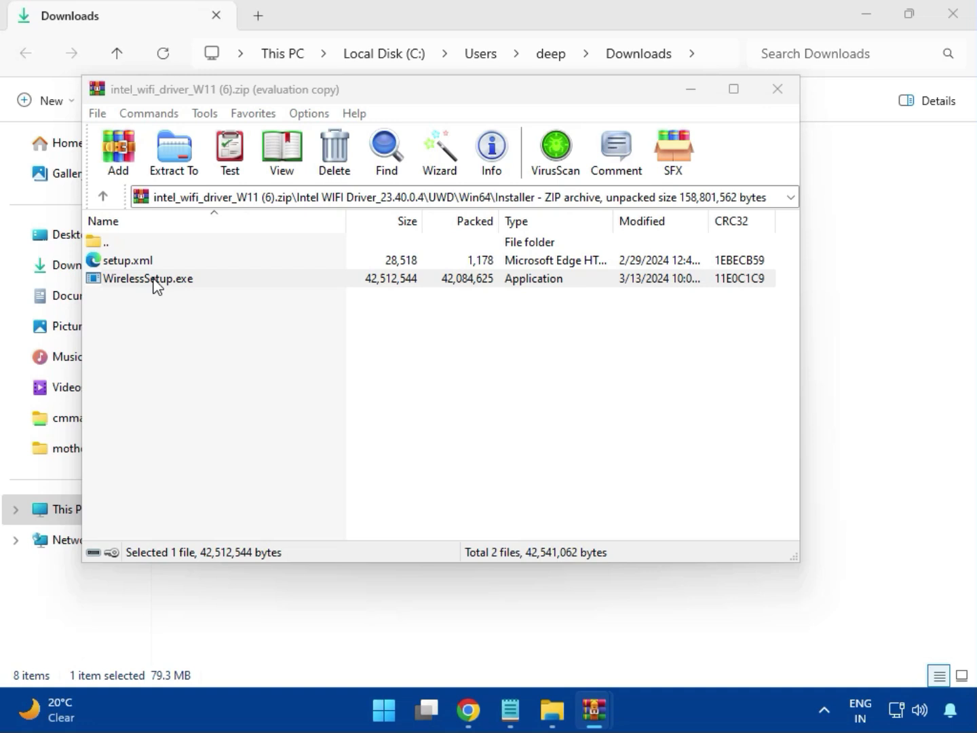
Install the Intel PROSet/Wireless Wi-Fi Software, agreeing to the license terms, and close the finished installer and the Wi-Fi driver archive
left_click(154, 285)
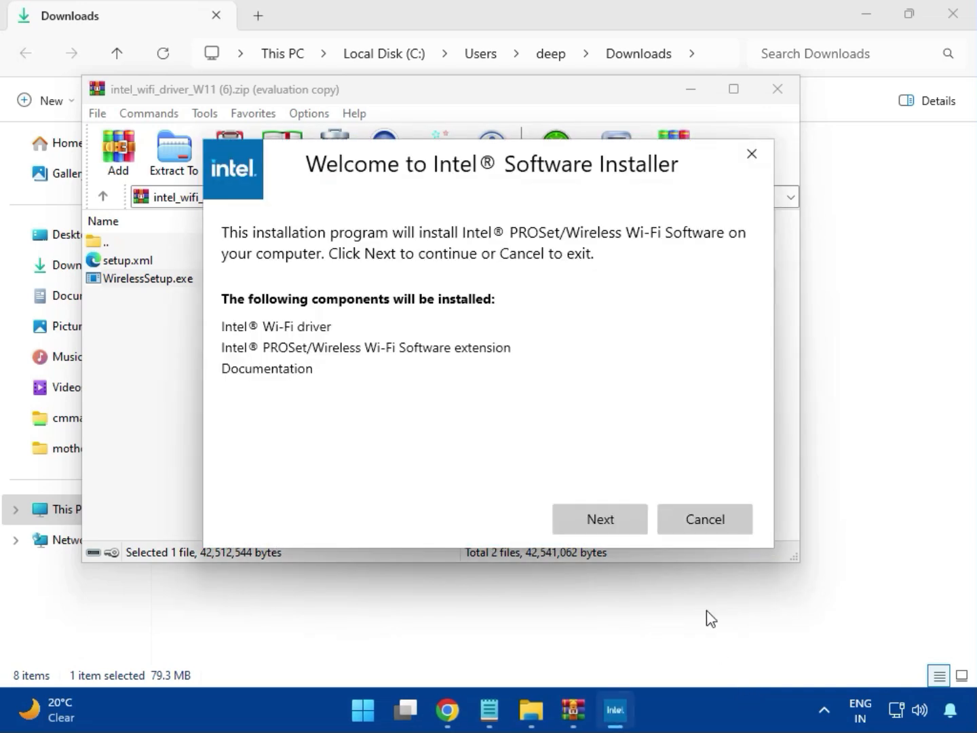
left_click(598, 511)
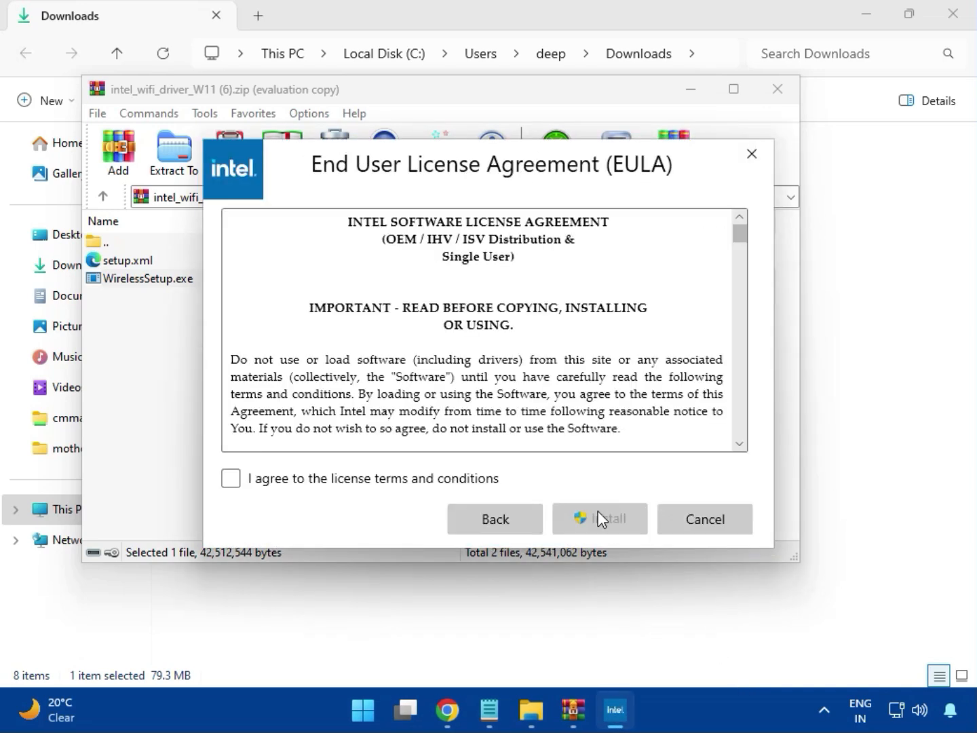
left_click(424, 480)
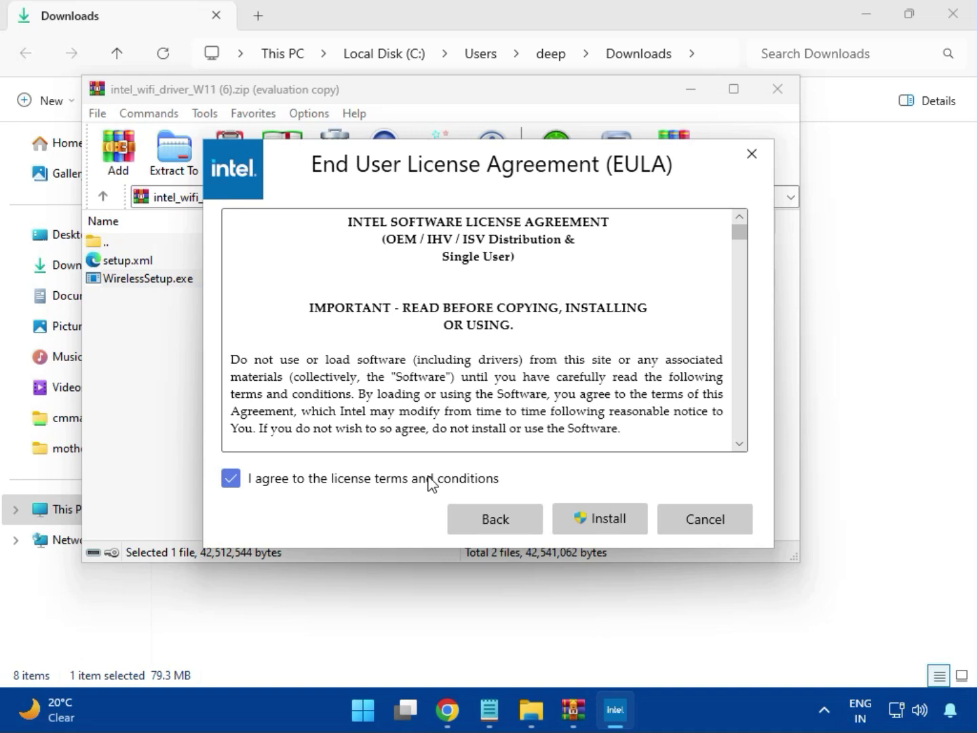
left_click(602, 517)
left_click(610, 524)
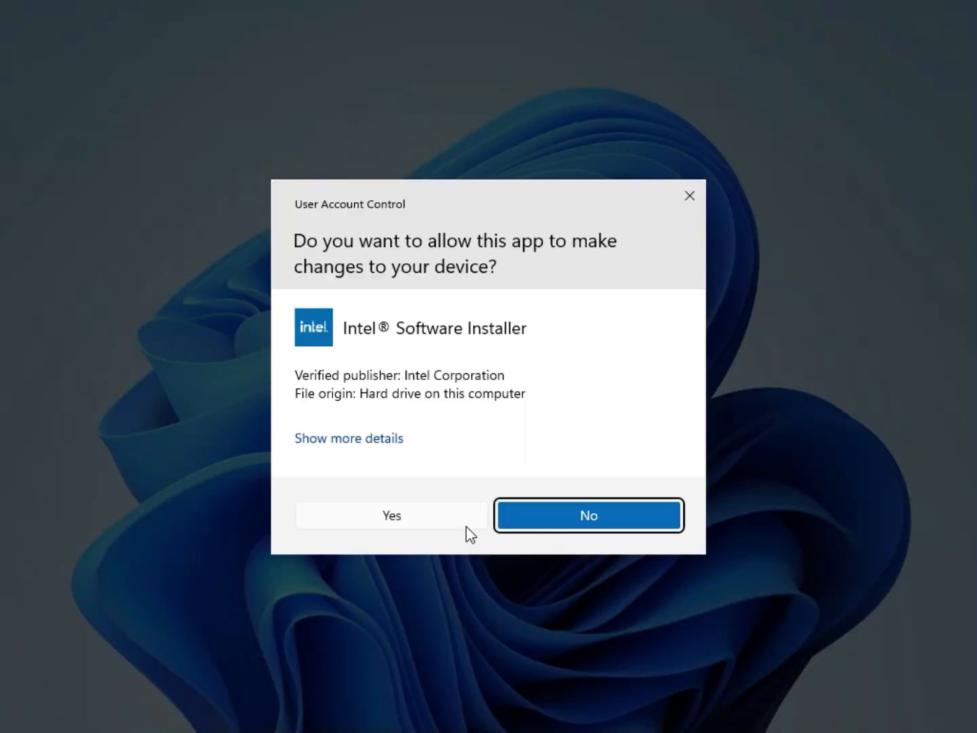
left_click(444, 526)
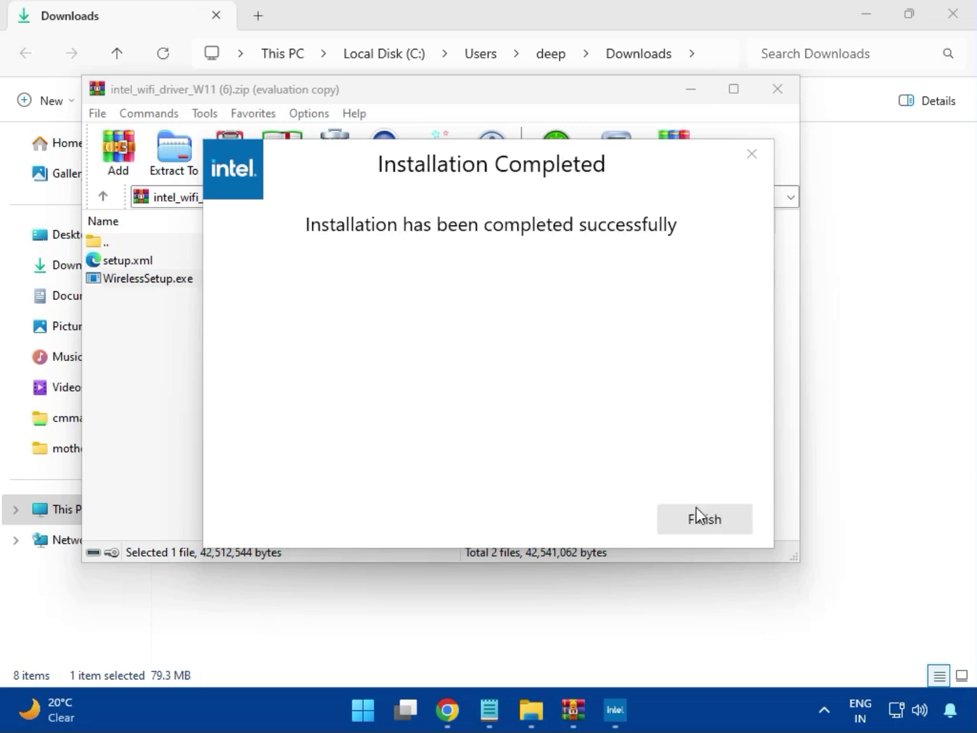
left_click(701, 517)
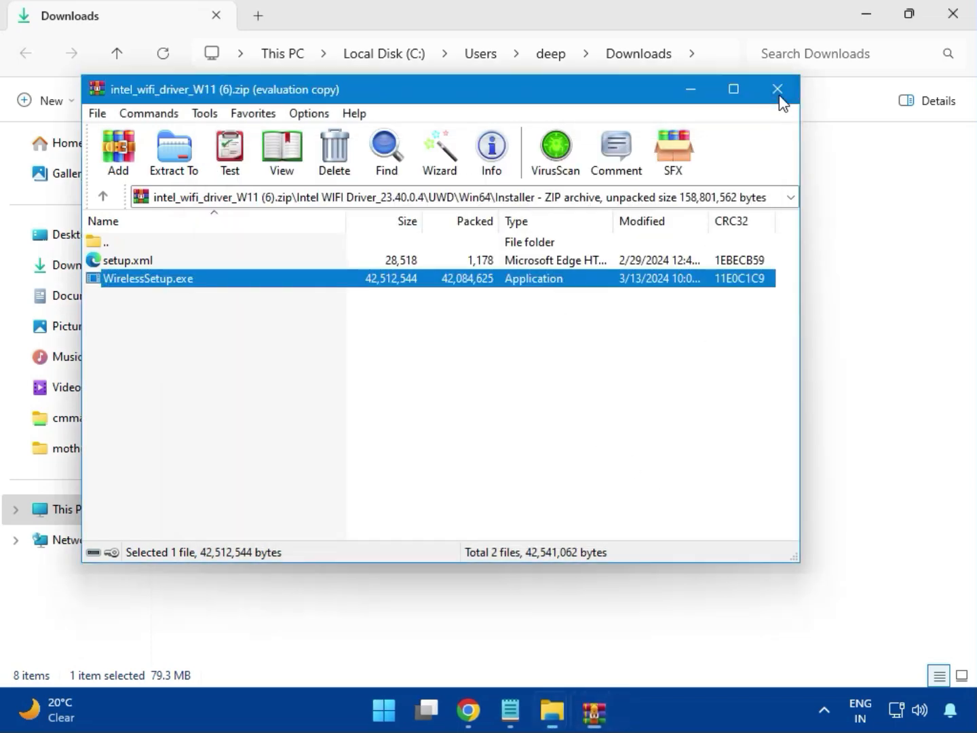
left_click(778, 90)
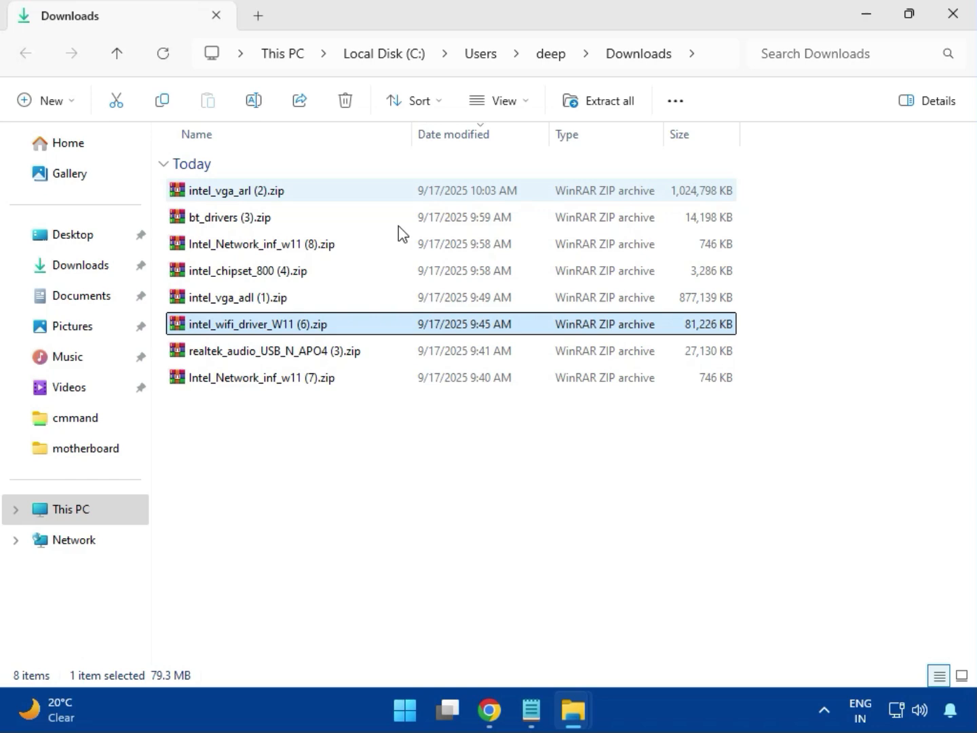
Run MSI_Launcher.exe from the Realtek USB Universal Driver folder in realtek_audio_USB_N_APO4 (3).zip, allow it to make changes, and close the archive
double_click(293, 366)
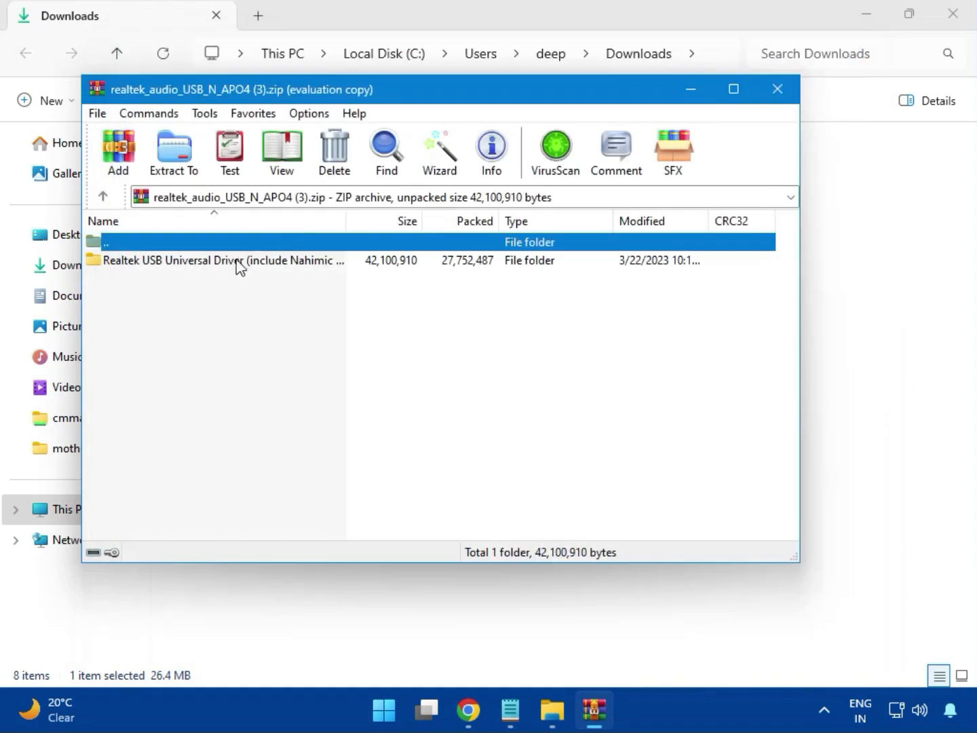
double_click(218, 265)
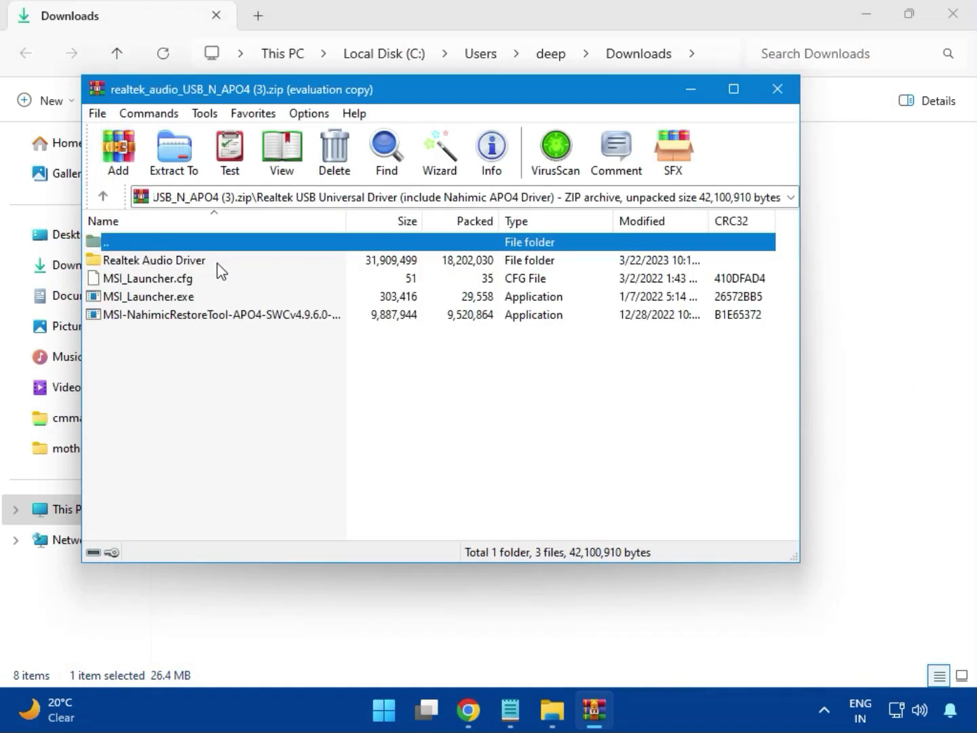
double_click(174, 300)
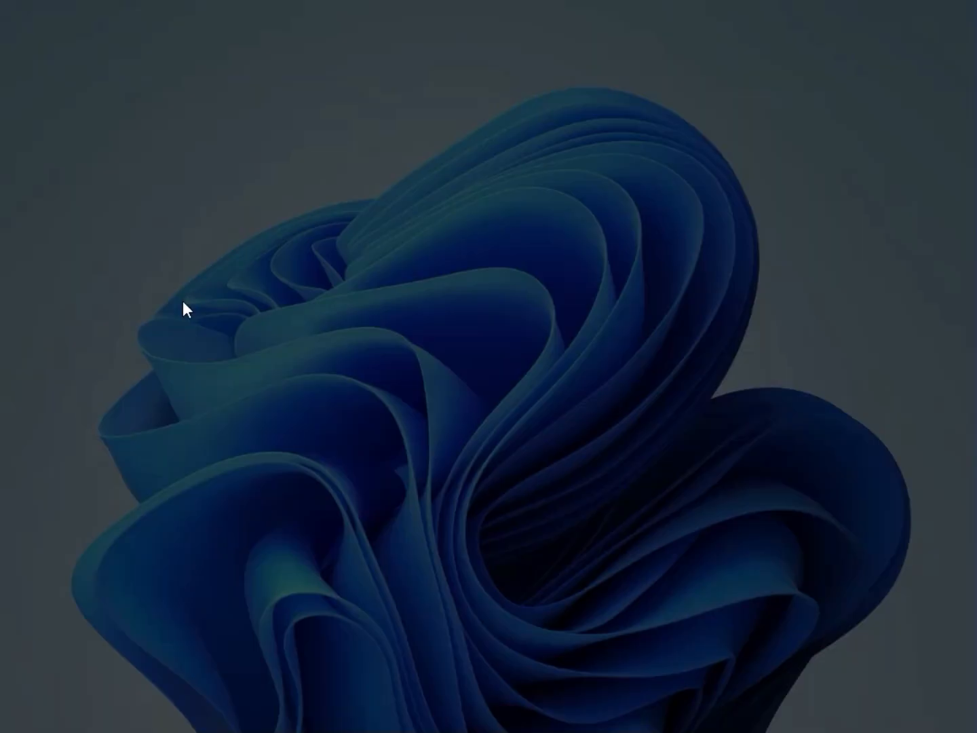
left_click(391, 517)
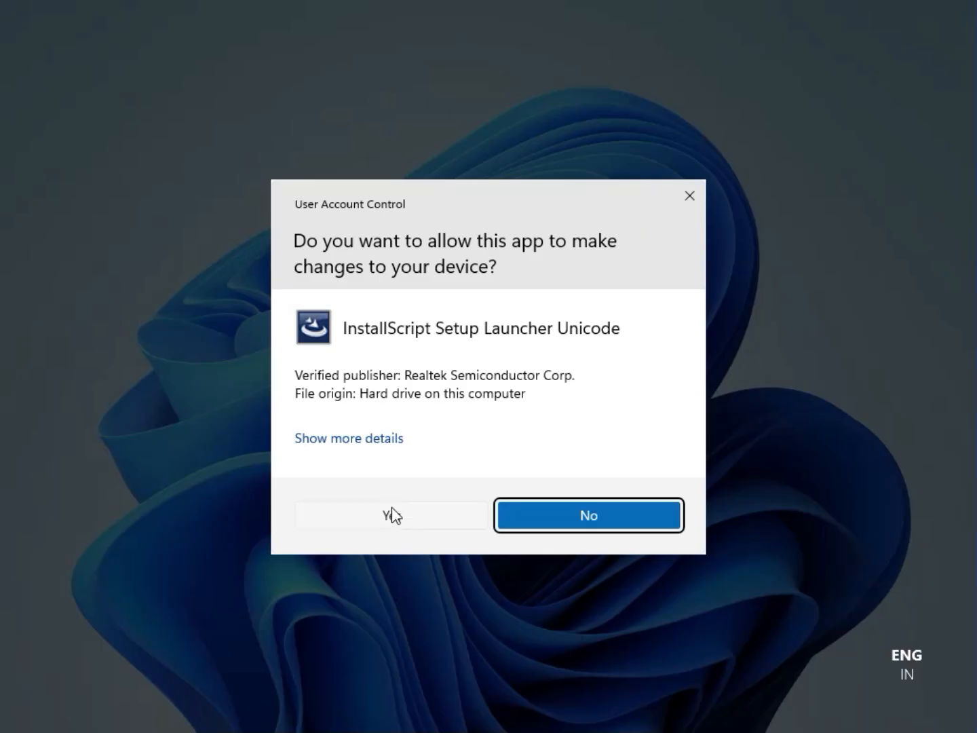
left_click(392, 510)
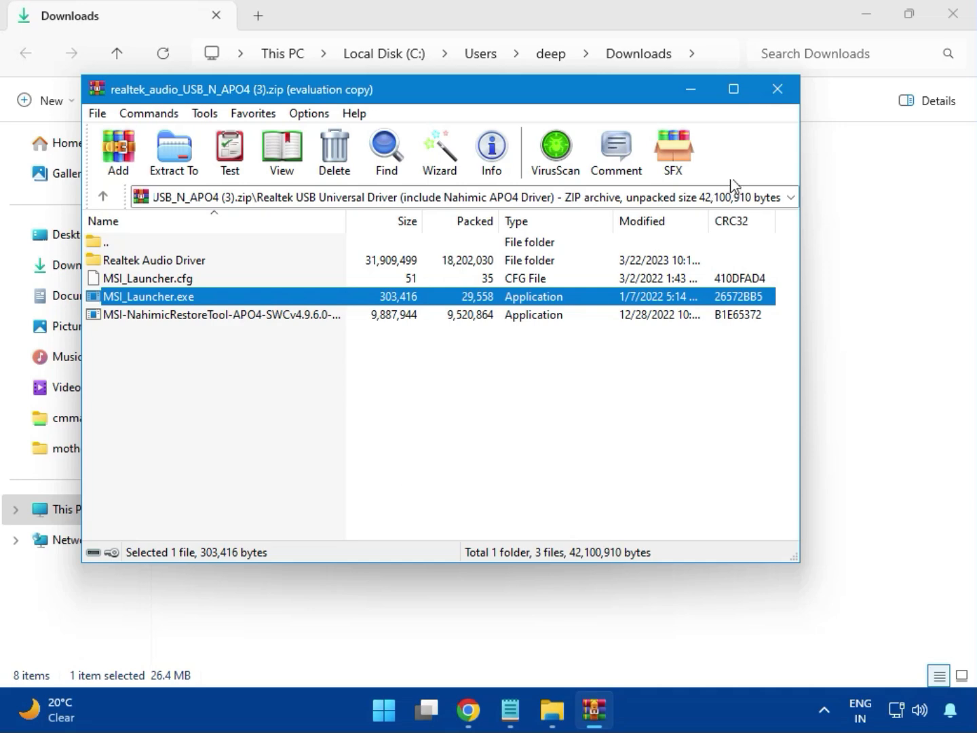
left_click(778, 100)
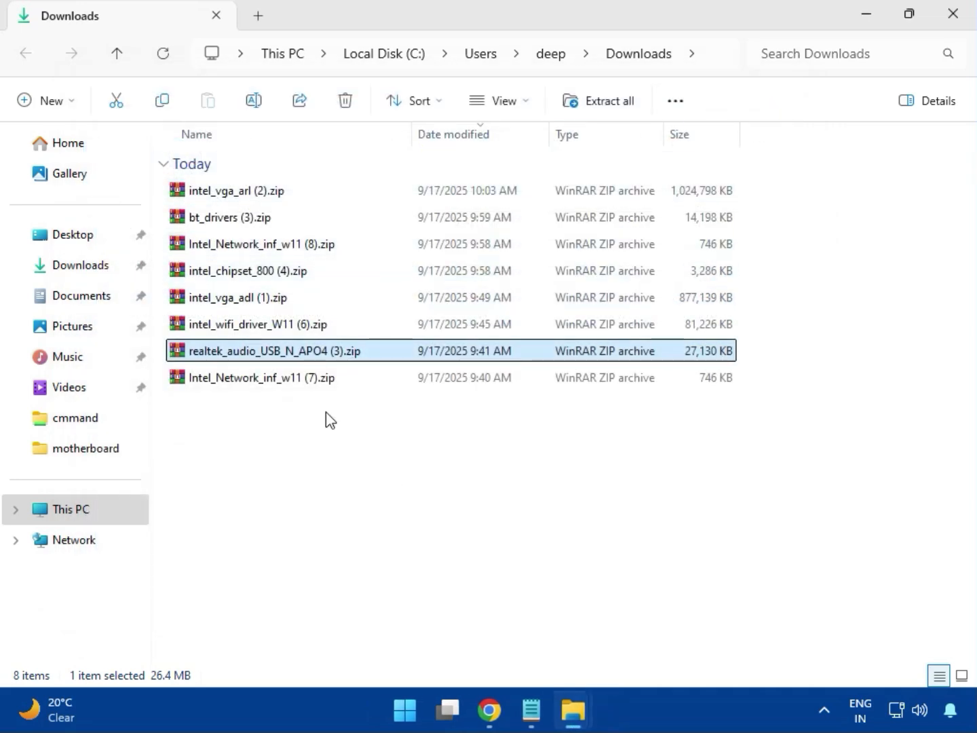
Select Intel_Network_inf_w11 (7).zip and close the Downloads folder window
left_click(264, 382)
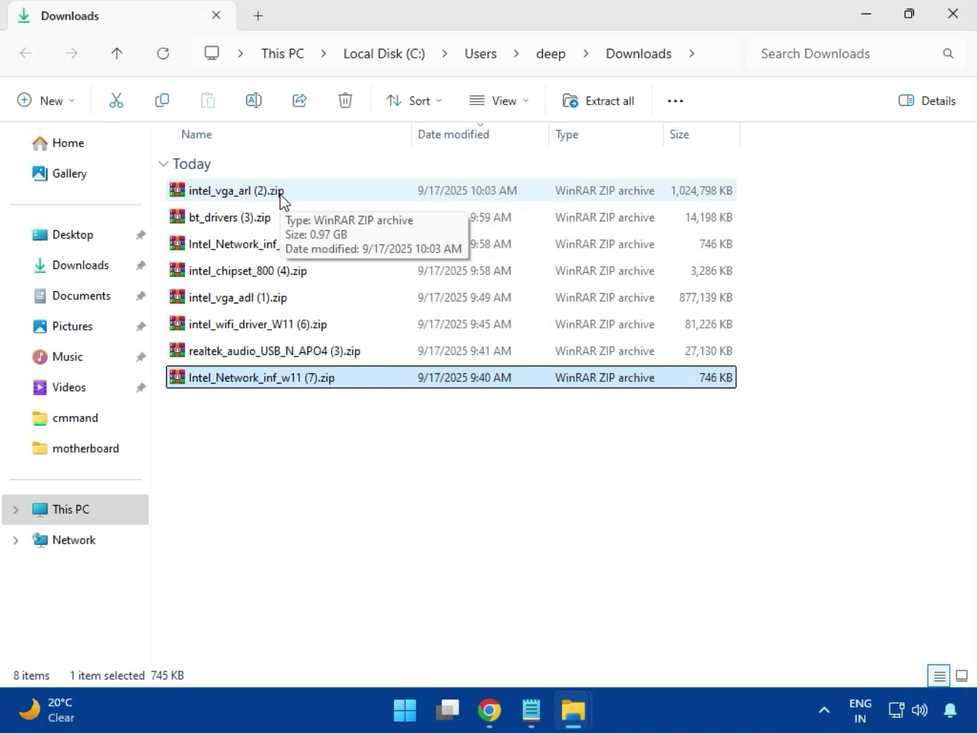
left_click(955, 30)
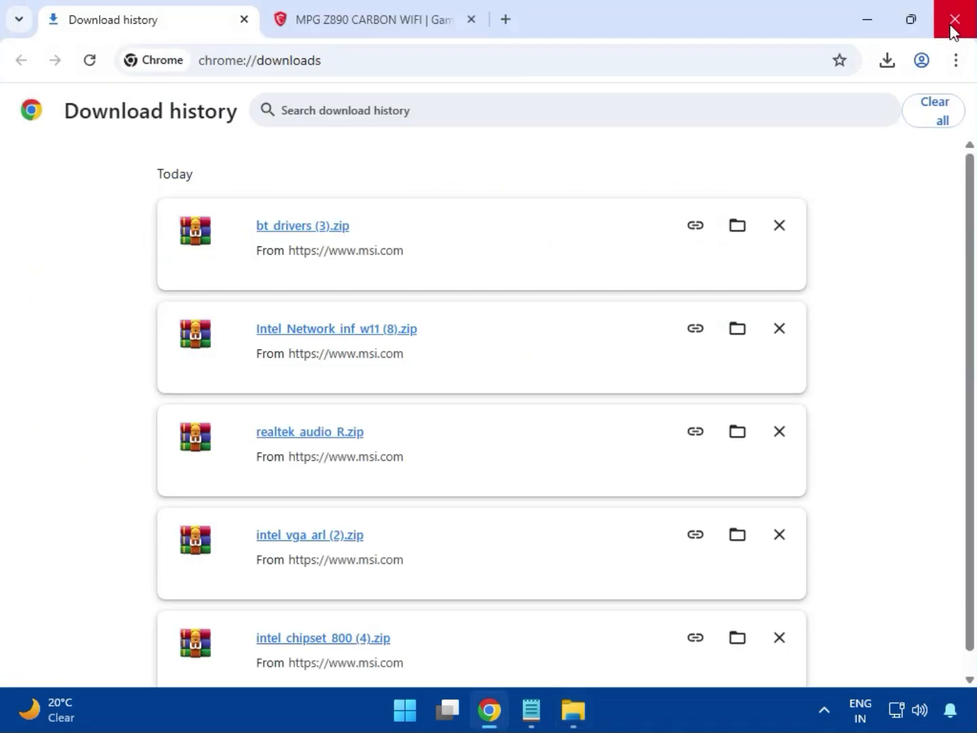